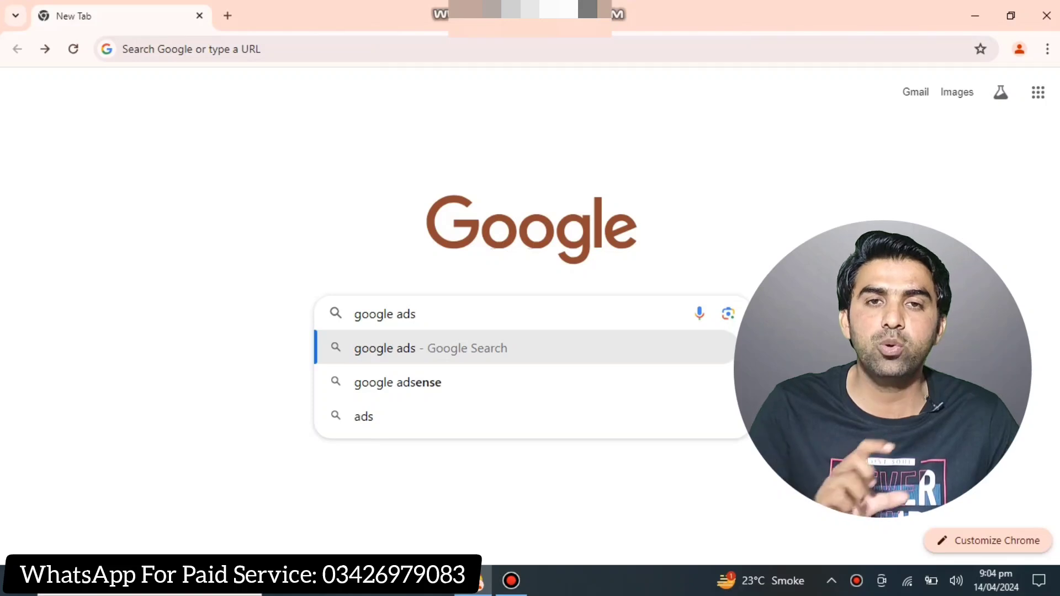
# - Search Google for "google ads" and open the sponsored Google Ads sign-up result
pyautogui.press('Return')
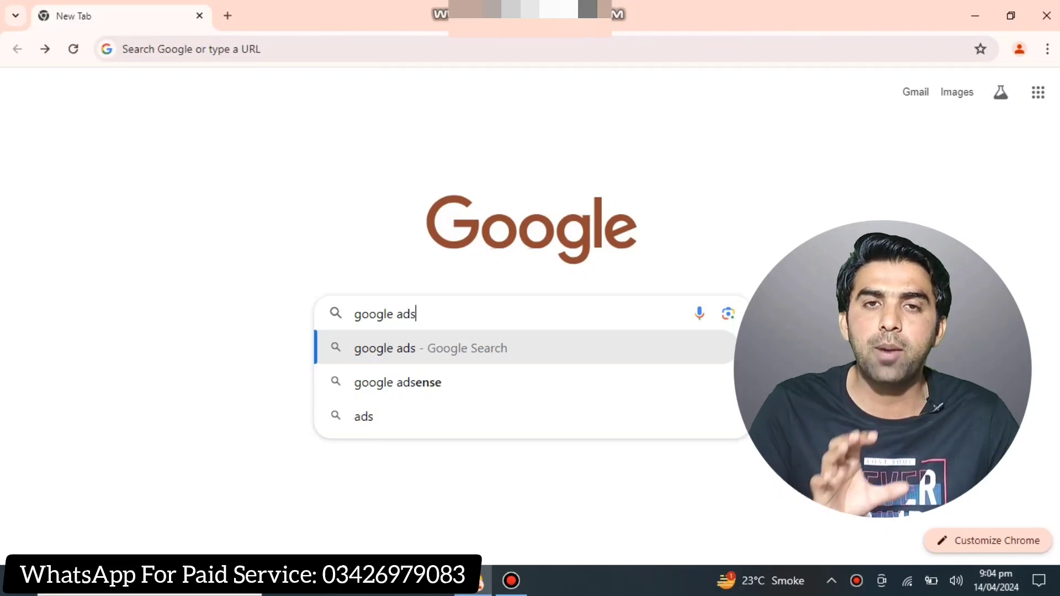
pyautogui.press('Return')
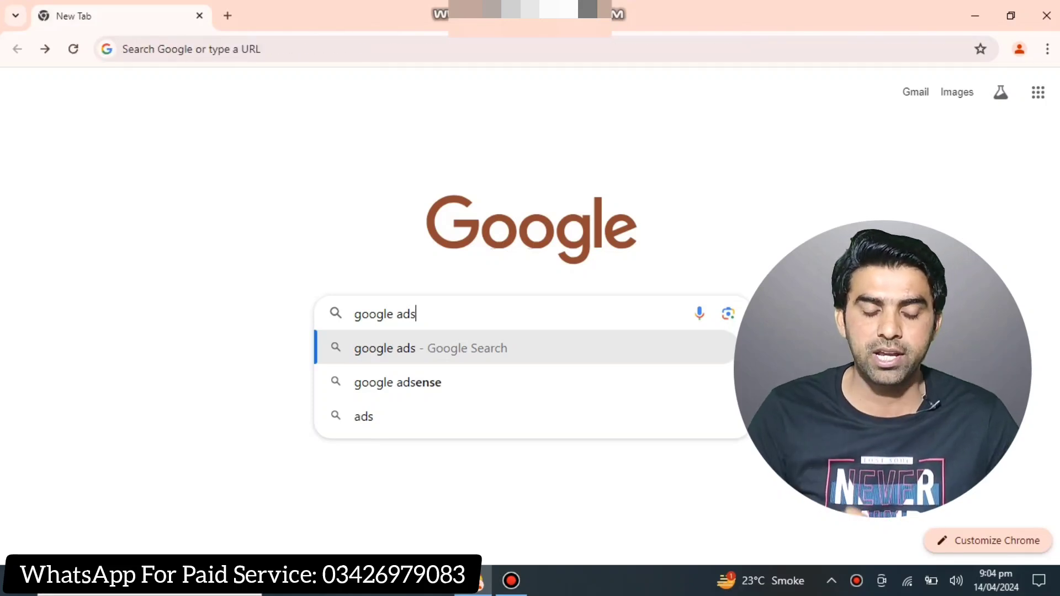
pyautogui.press('Return')
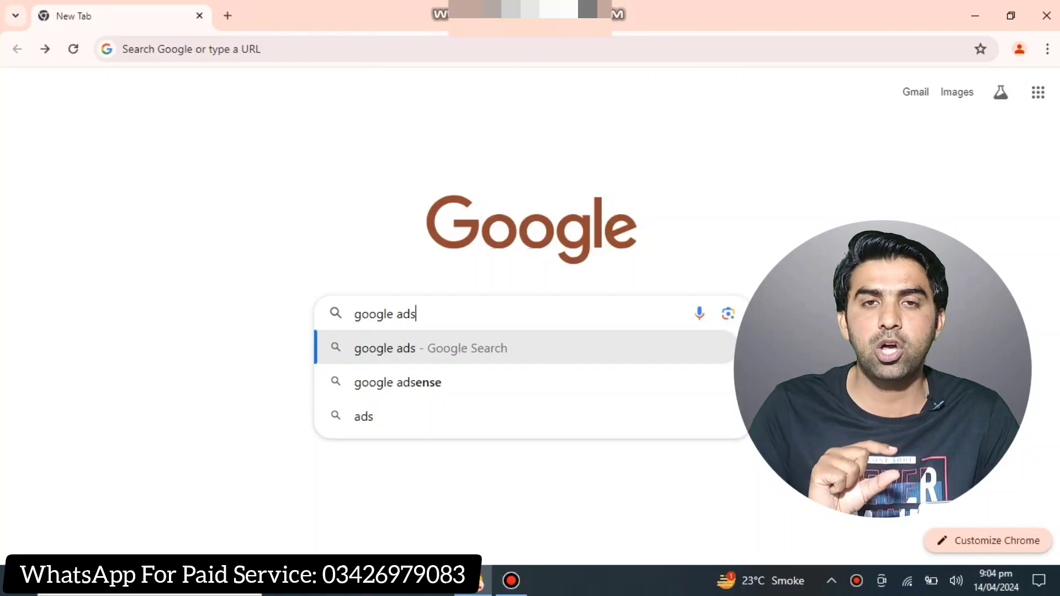
pyautogui.press('Return')
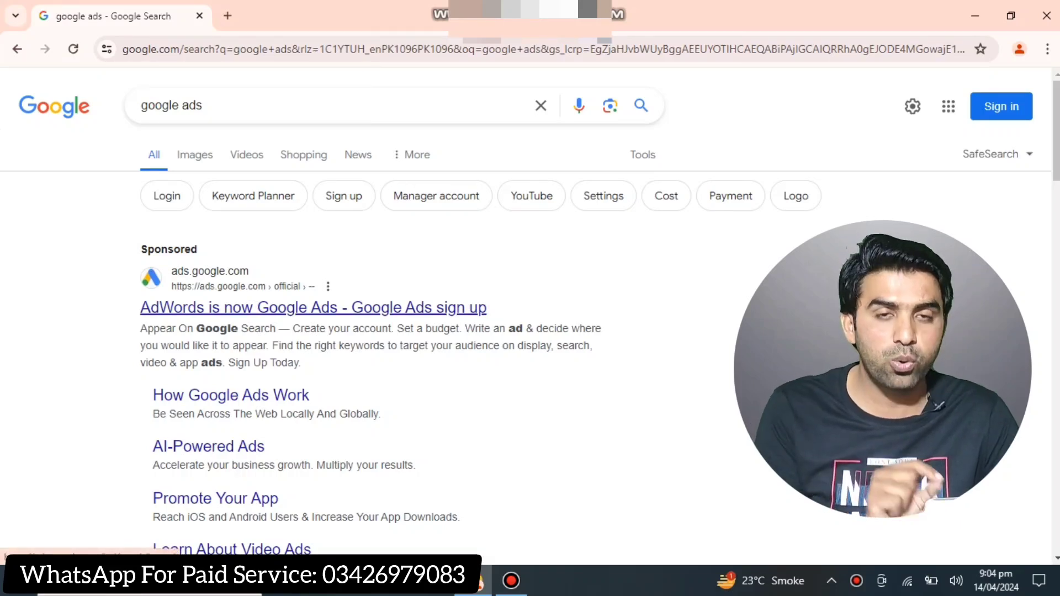
pyautogui.click(313, 307)
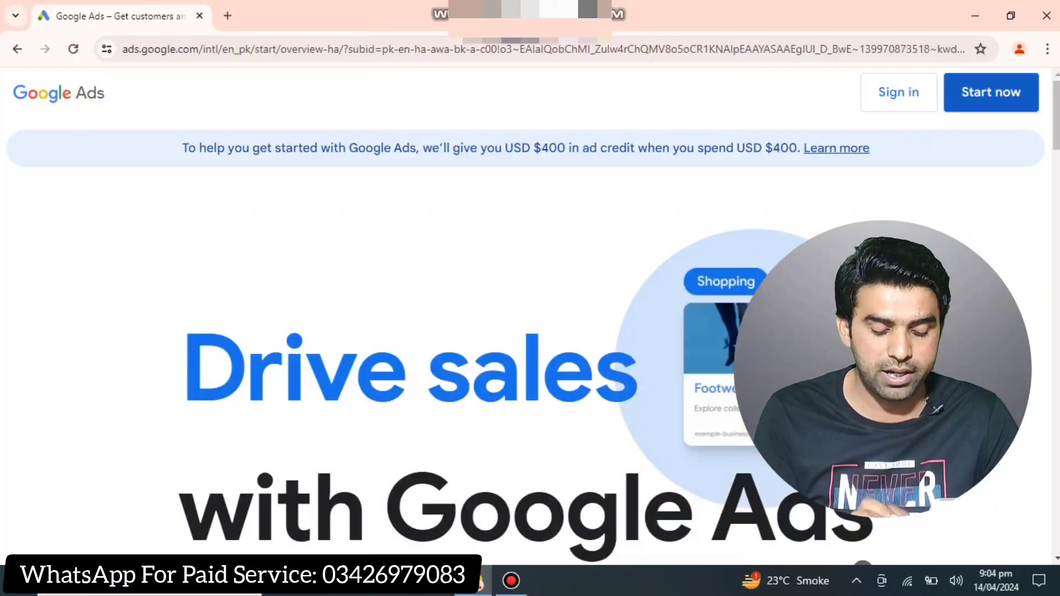
# - Start the Google Ads sign-up without creating a campaign, and confirm Pakistan, Pakistan Time and Pakistani Rupee as the account settings
pyautogui.click(990, 92)
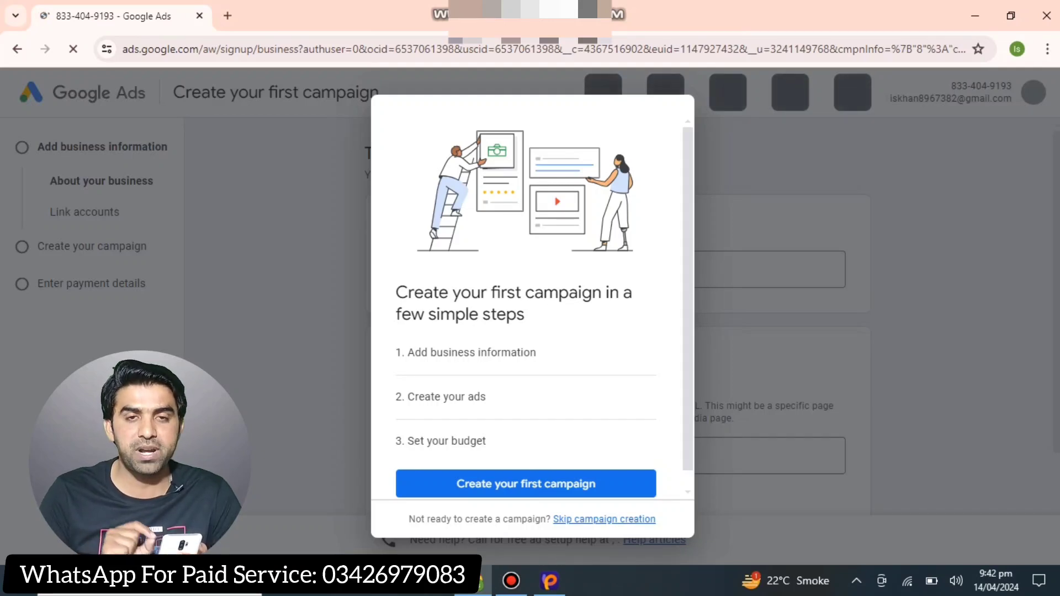
pyautogui.scroll(-1, 532, 306)
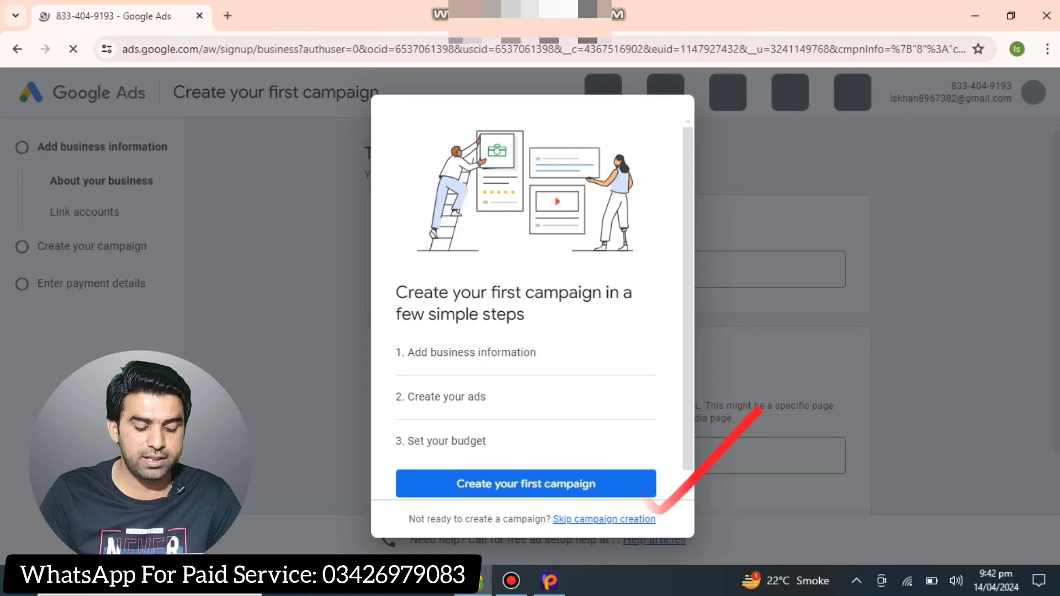
pyautogui.click(604, 519)
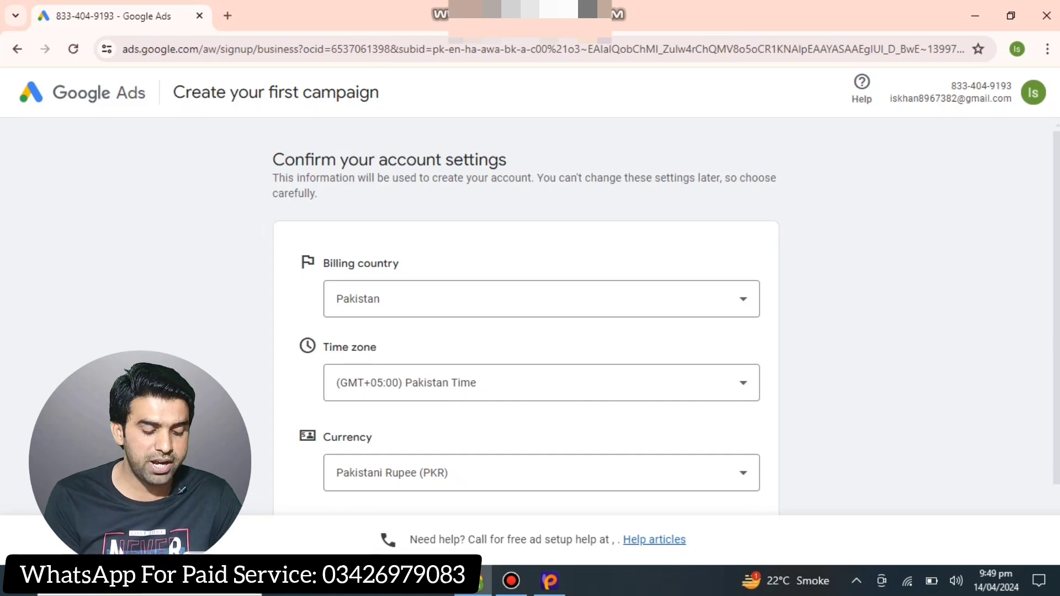
pyautogui.scroll(-2, 525, 321)
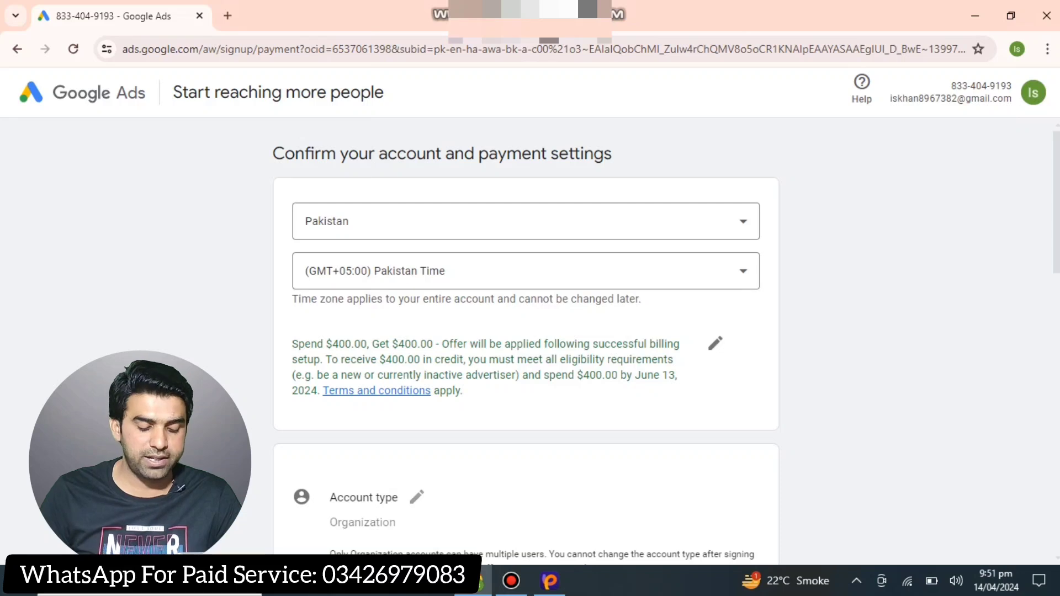
# - Change the account type in the account and payment settings to Individual
pyautogui.scroll(-5, 526, 339)
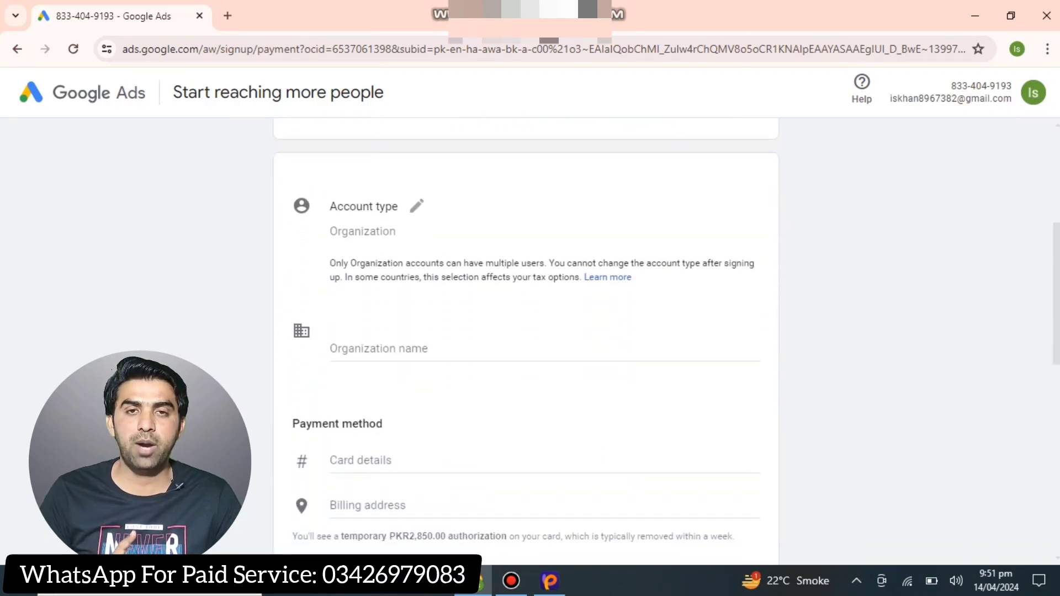
pyautogui.scroll(1, 526, 339)
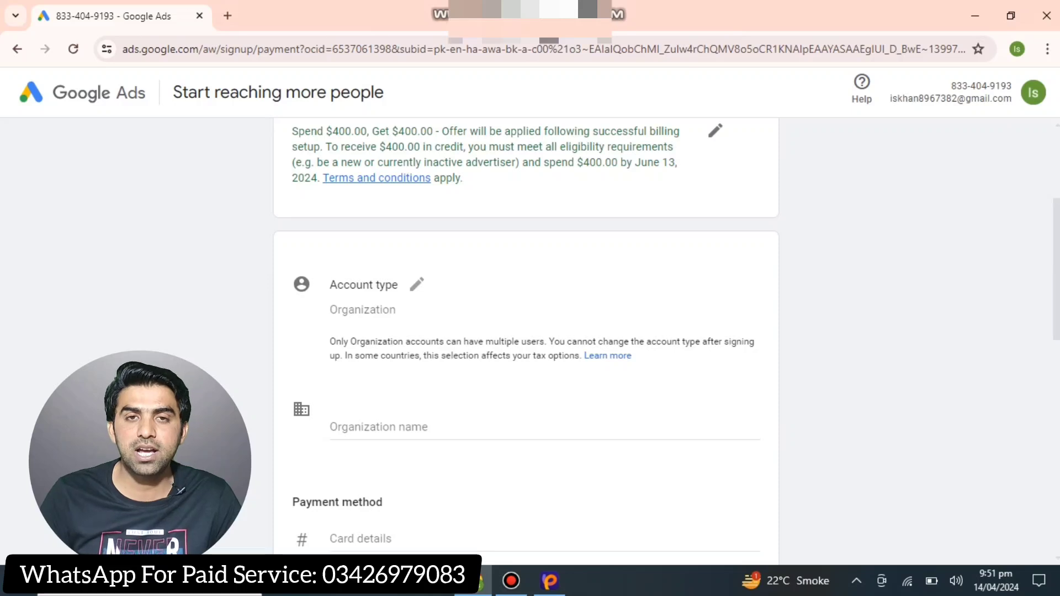
pyautogui.click(416, 284)
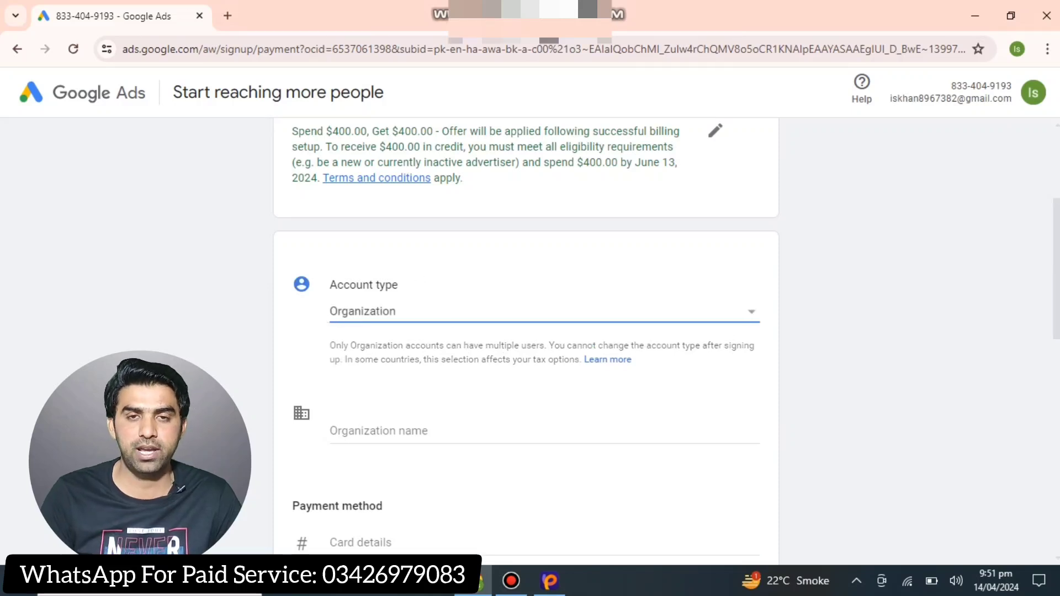
pyautogui.click(416, 312)
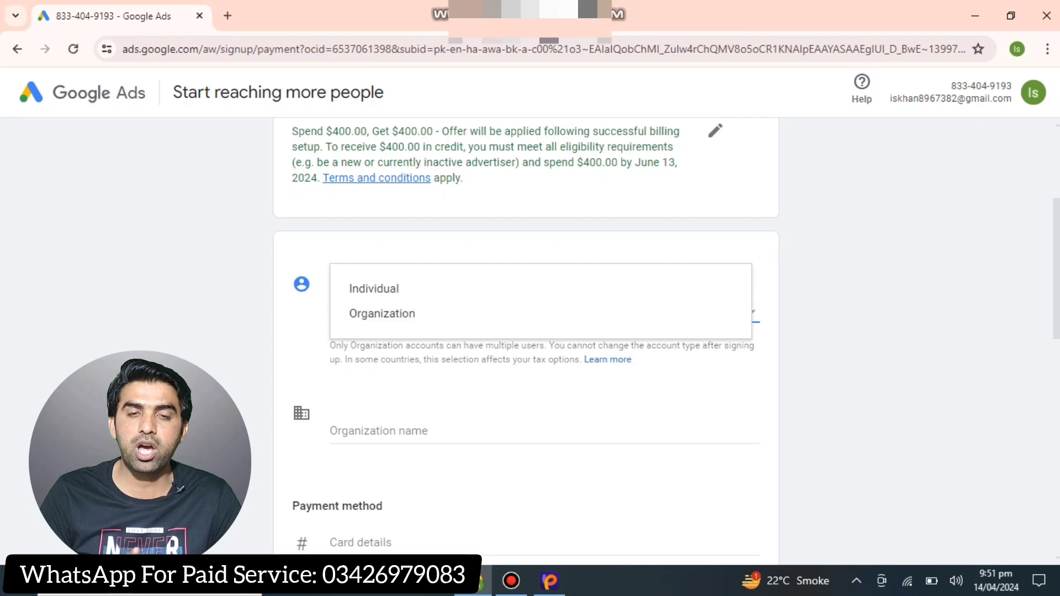
pyautogui.press('Return')
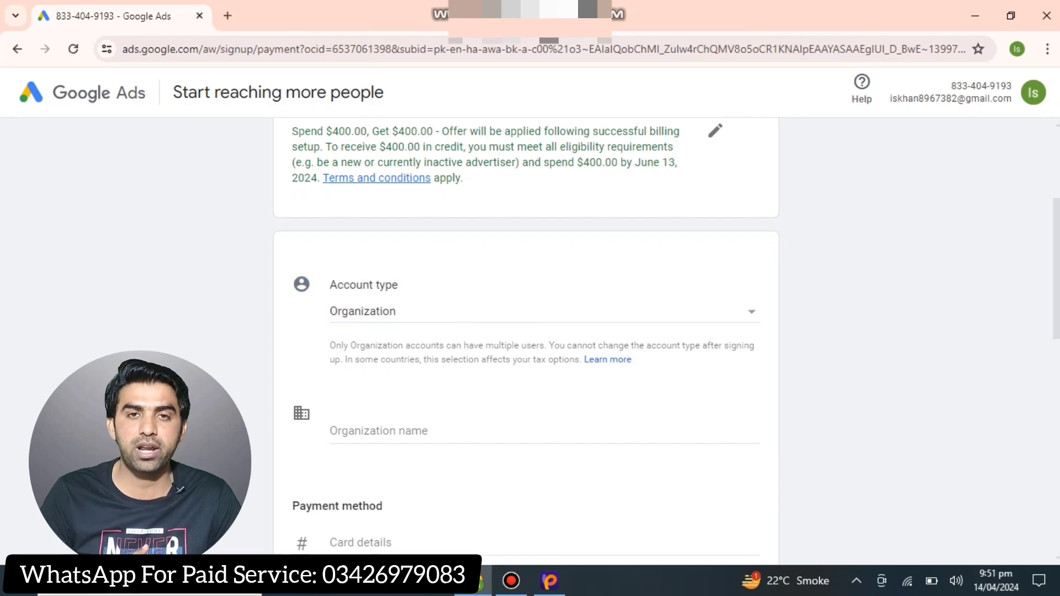
pyautogui.scroll(-1, 526, 331)
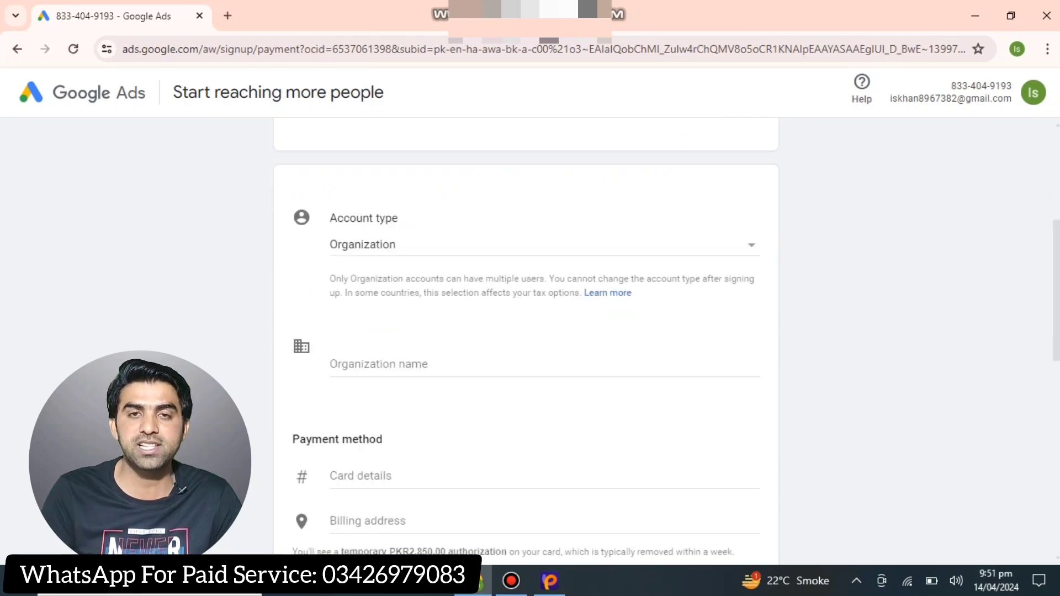
pyautogui.press('Return')
pyautogui.press('Up')
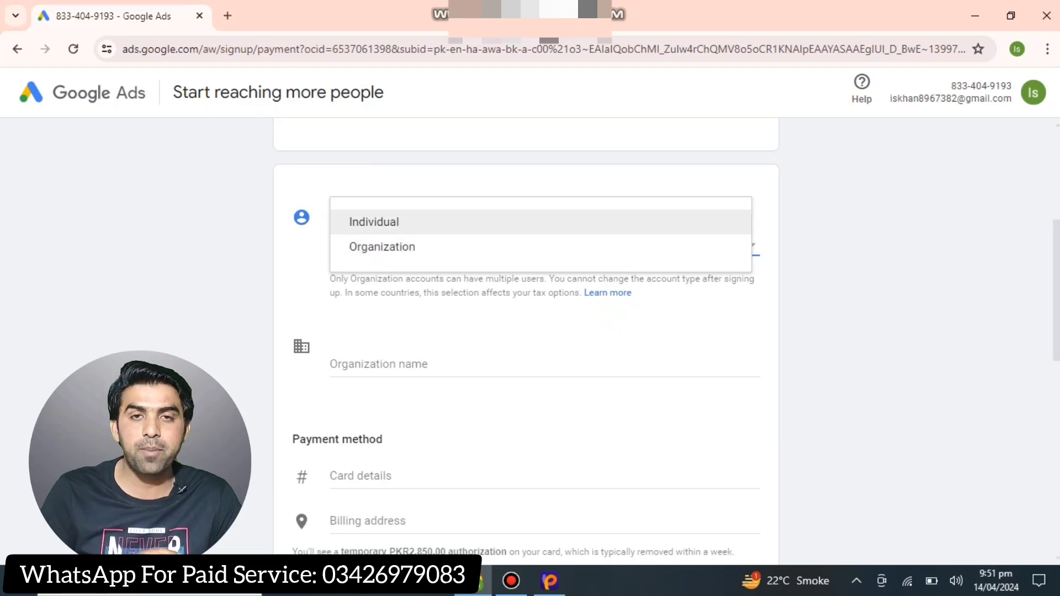
pyautogui.press('Return')
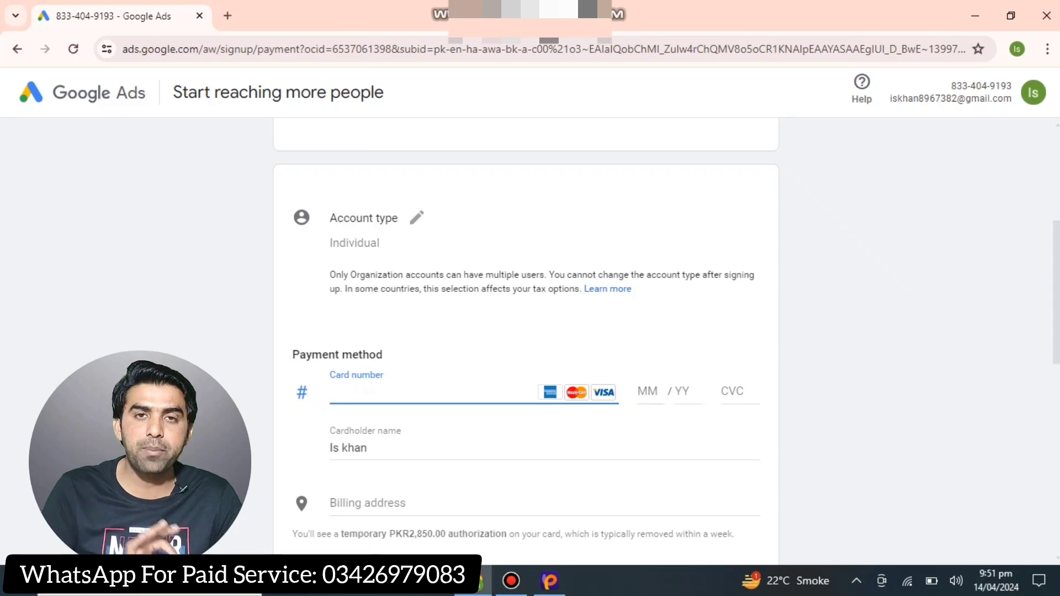
# - Examine the payment method section, including the card fields, cardholder name, billing address and automatic payments setting
pyautogui.scroll(-2, 526, 339)
pyautogui.scroll(-1, 525, 339)
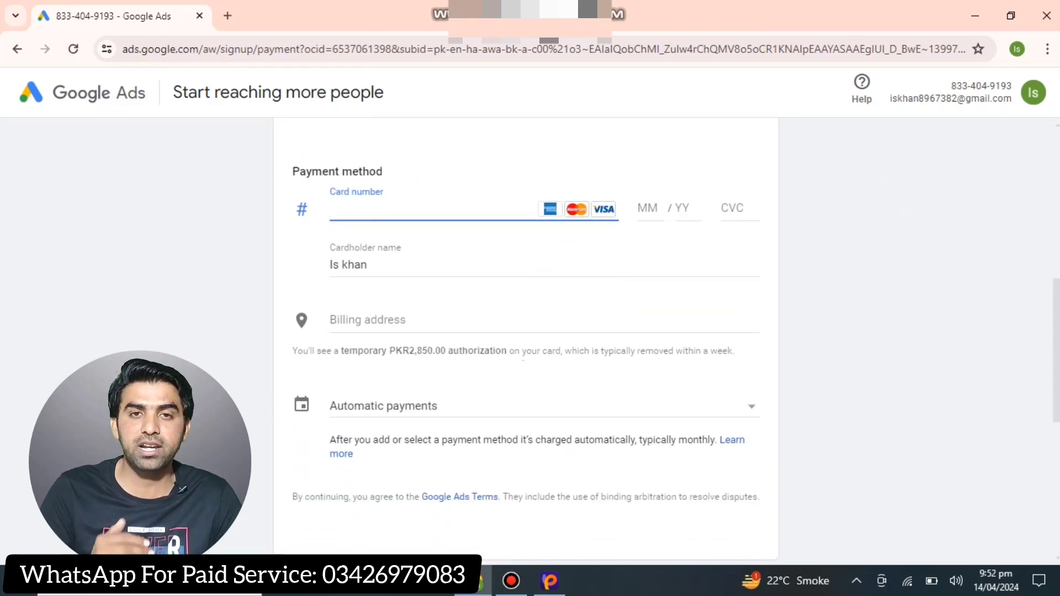
pyautogui.scroll(1, 526, 339)
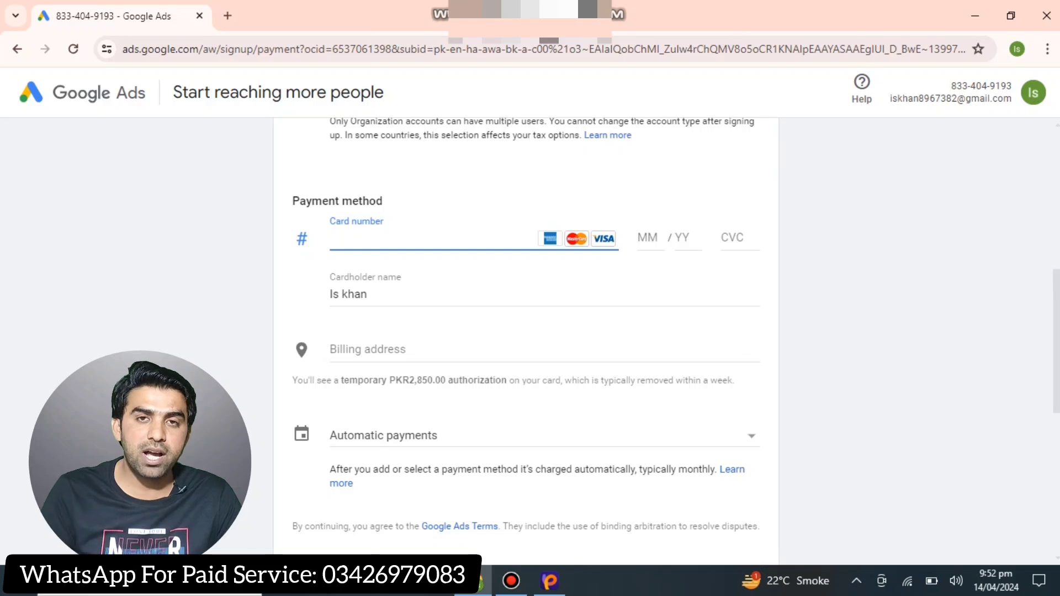
pyautogui.scroll(1, 525, 340)
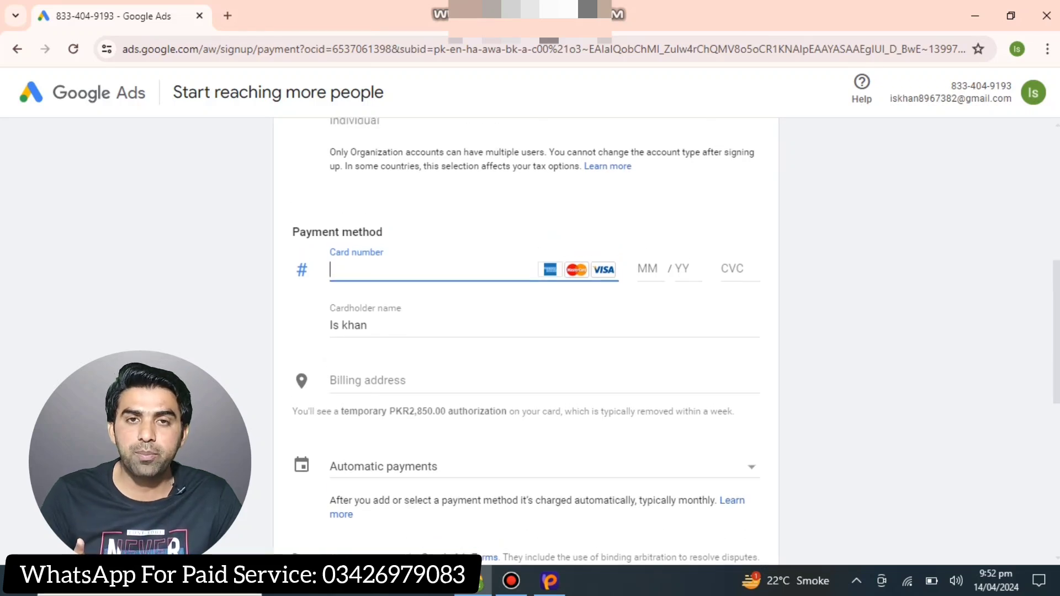
pyautogui.scroll(-1, 526, 340)
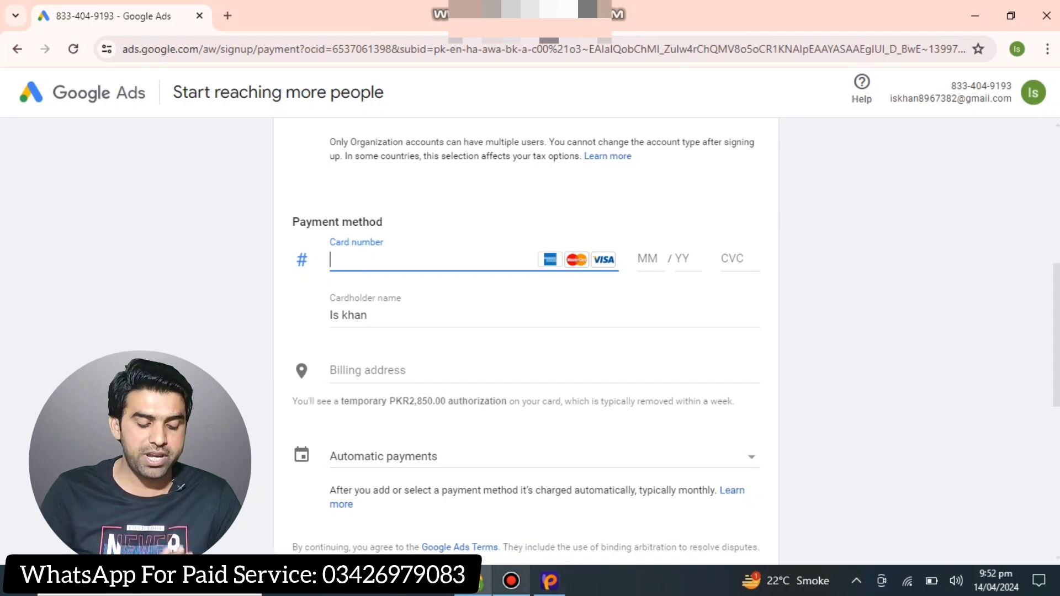
pyautogui.scroll(-1, 526, 340)
pyautogui.scroll(1, 526, 340)
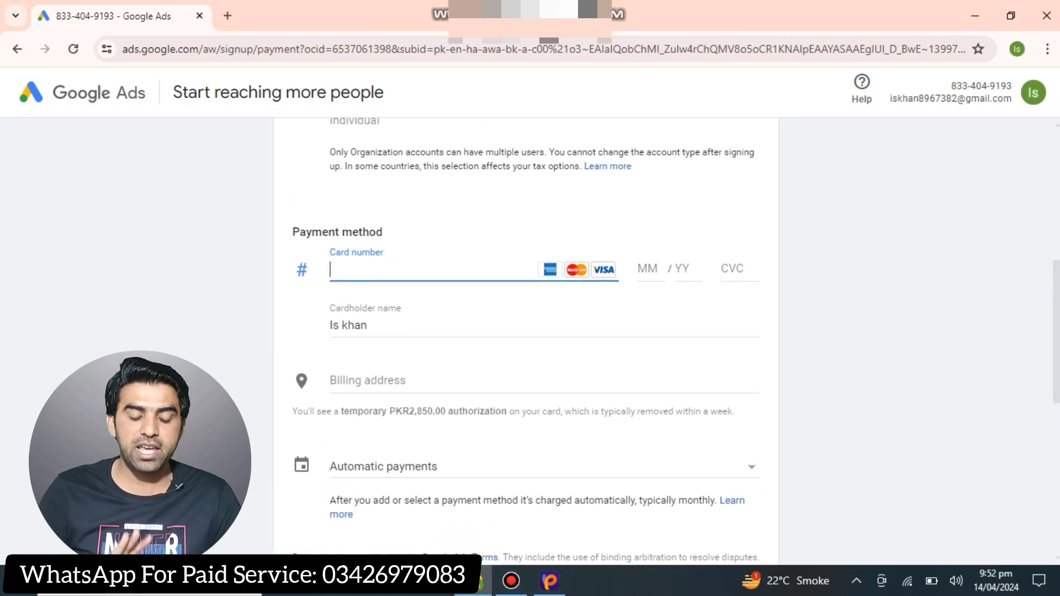
pyautogui.scroll(-1, 526, 341)
pyautogui.scroll(-1, 526, 341)
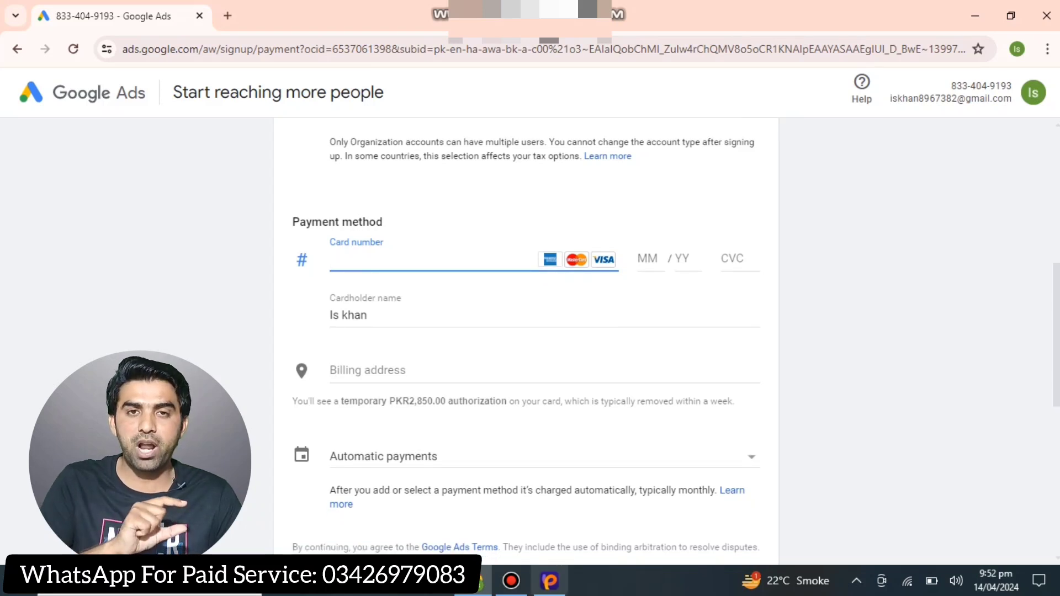
pyautogui.scroll(-1, 526, 341)
pyautogui.scroll(1, 526, 341)
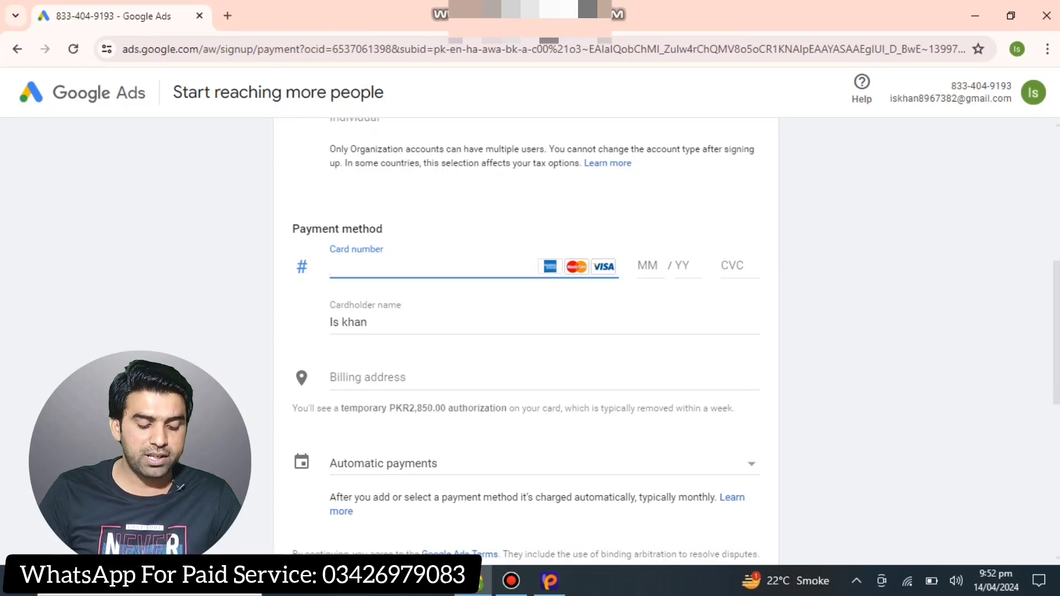
pyautogui.scroll(-1, 526, 341)
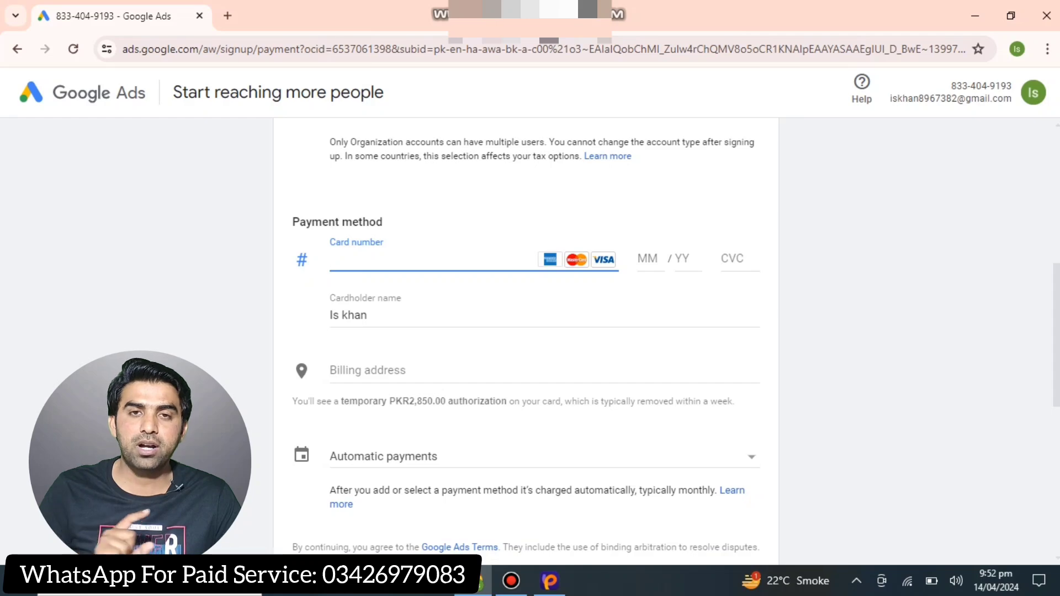
pyautogui.scroll(-1, 526, 341)
pyautogui.scroll(1, 526, 340)
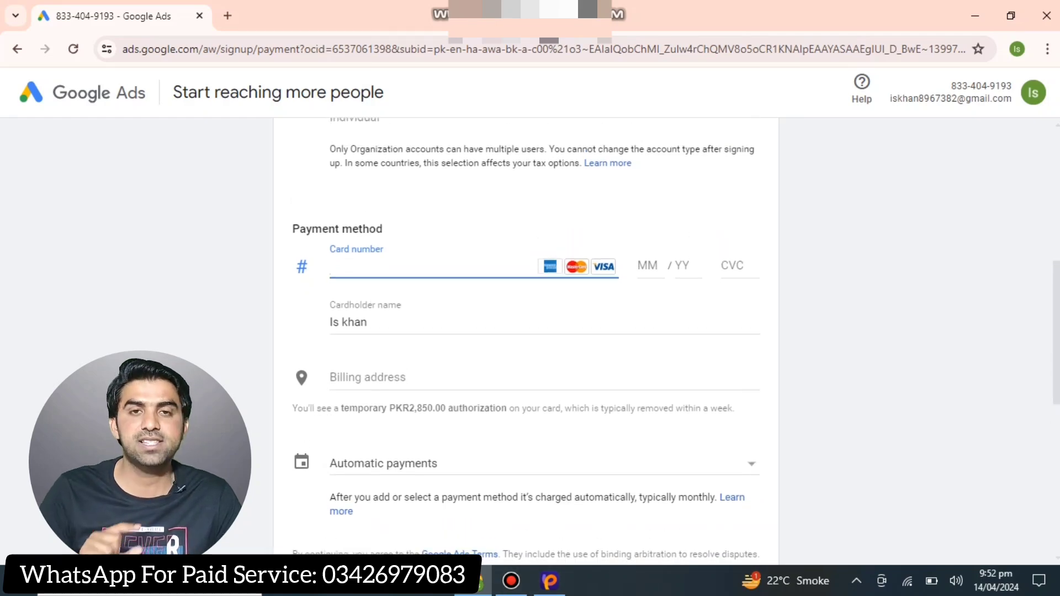
pyautogui.scroll(-1, 526, 341)
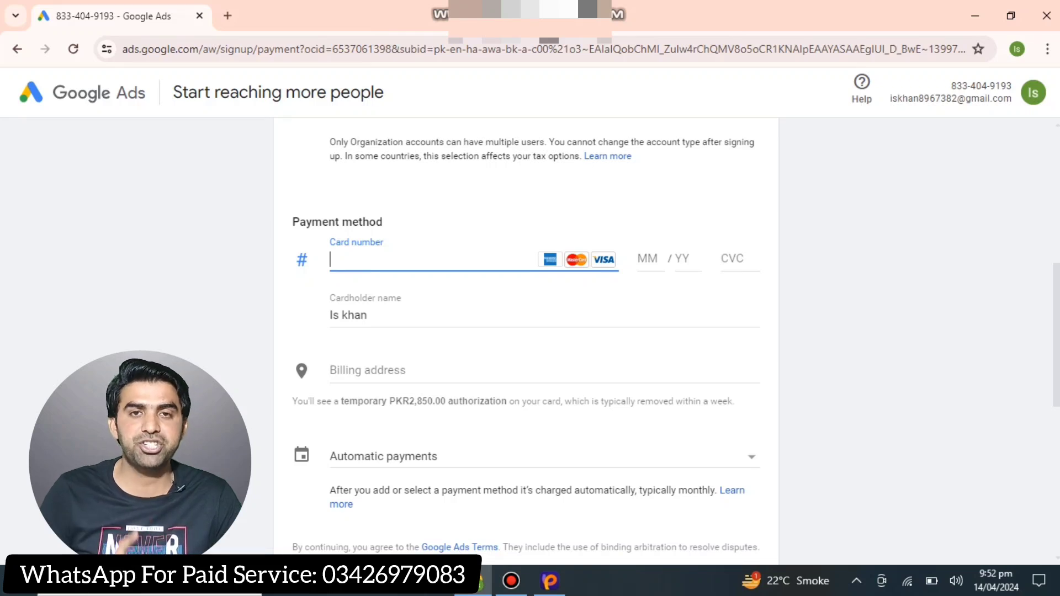
pyautogui.scroll(-2, 526, 341)
pyautogui.scroll(1, 526, 340)
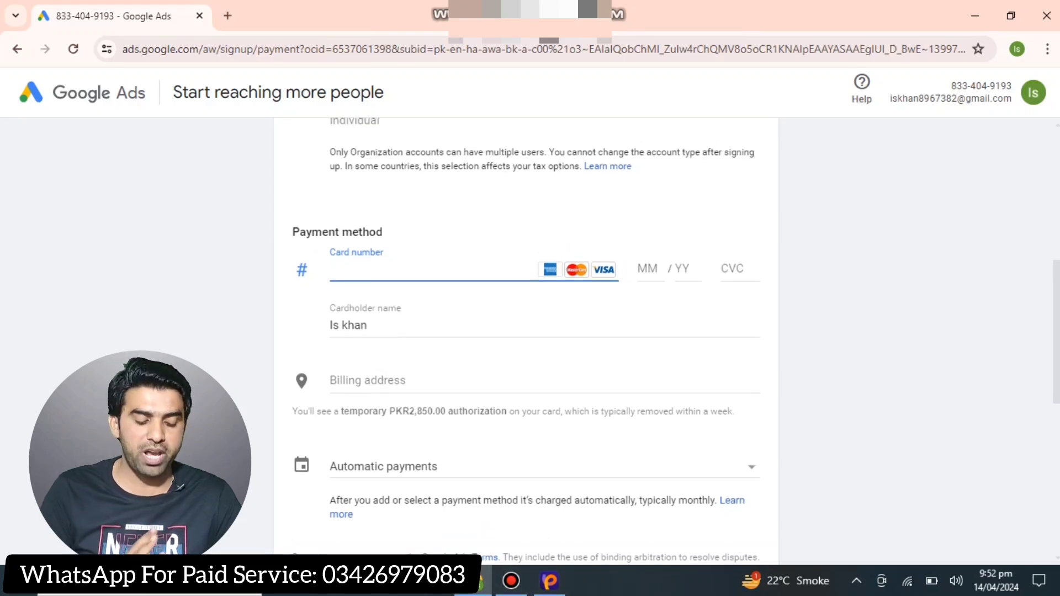
pyautogui.scroll(-1, 526, 341)
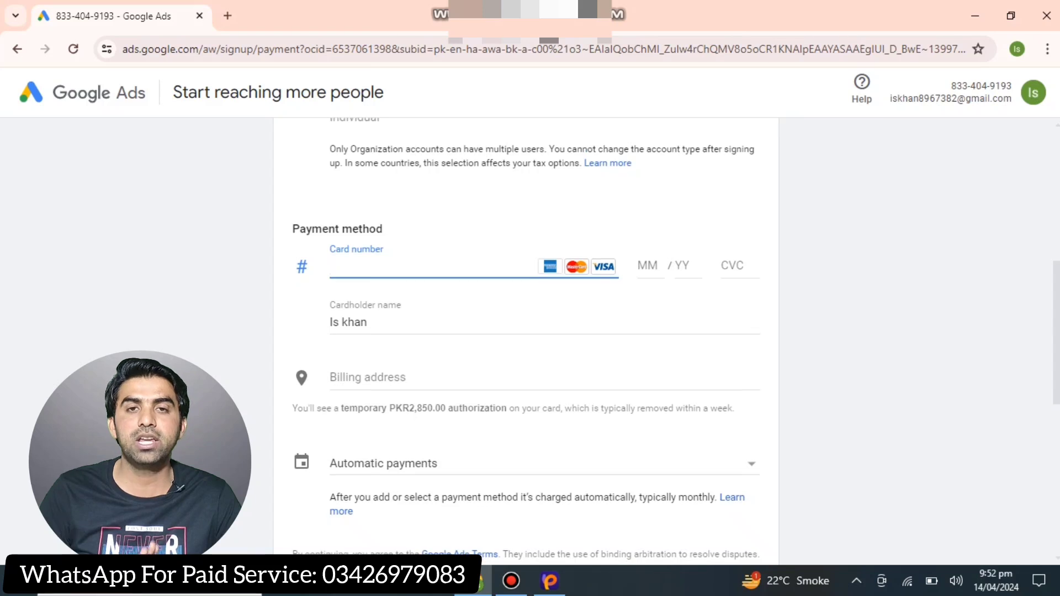
pyautogui.scroll(-1, 526, 341)
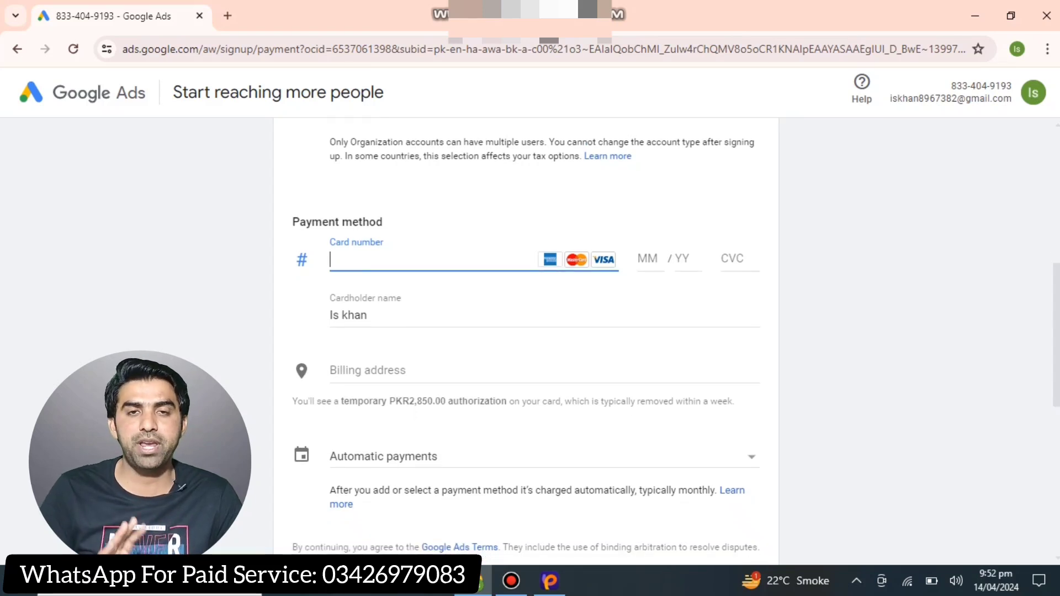
pyautogui.scroll(-1, 526, 341)
pyautogui.scroll(1, 526, 340)
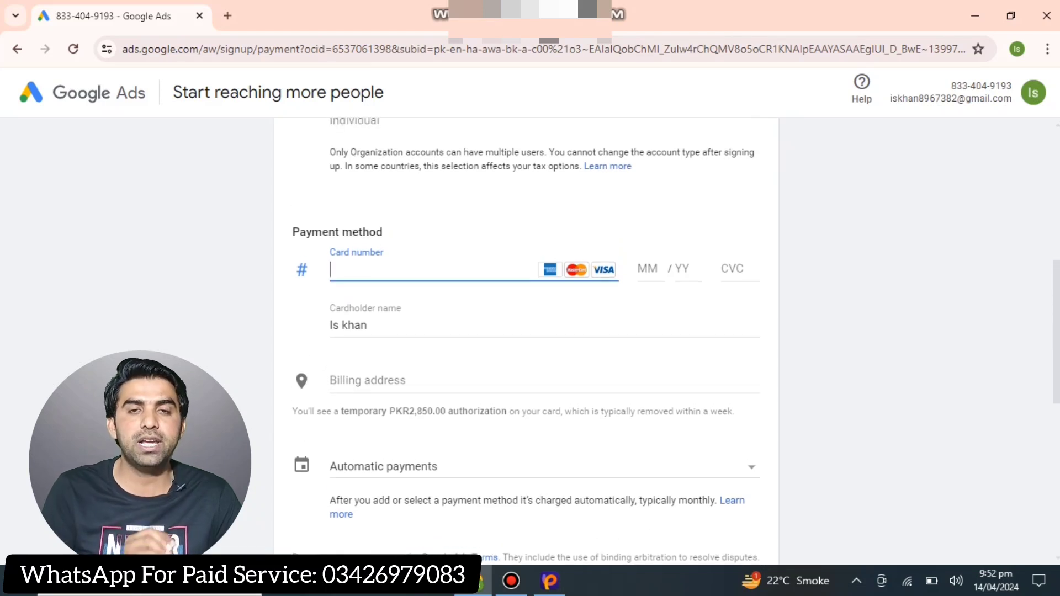
pyautogui.scroll(-1, 527, 341)
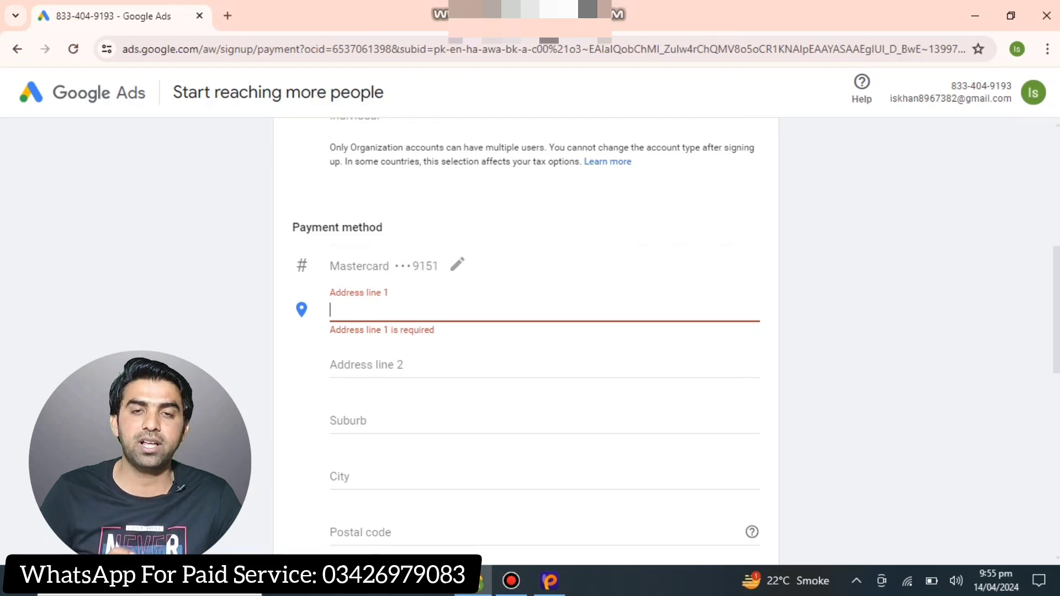
# - Review the billing address fields, the automatic payments setting and the campaign guidance question below them
pyautogui.scroll(-3, 536, 331)
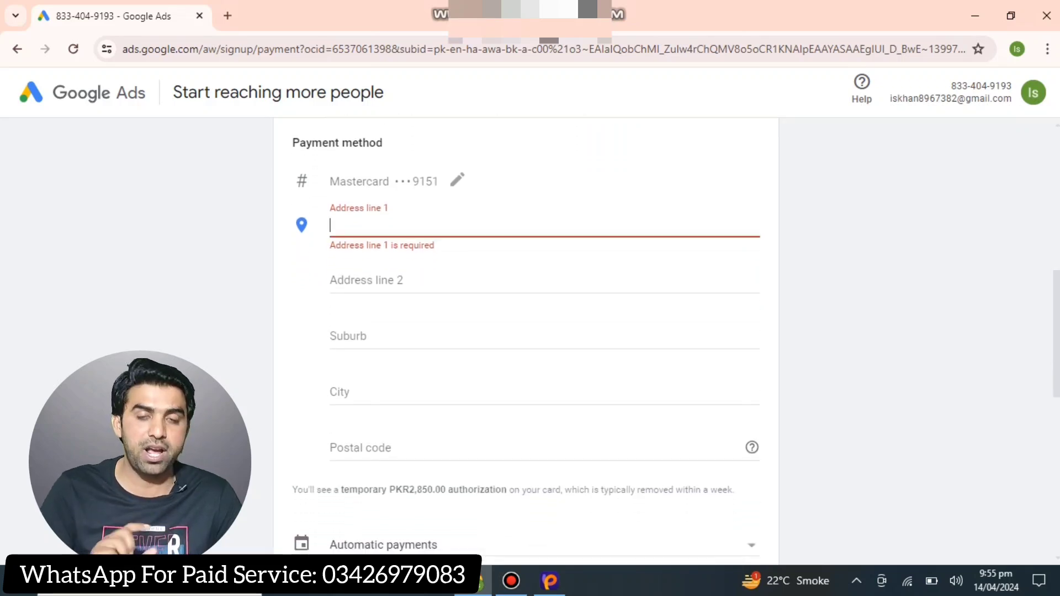
pyautogui.scroll(-3, 530, 331)
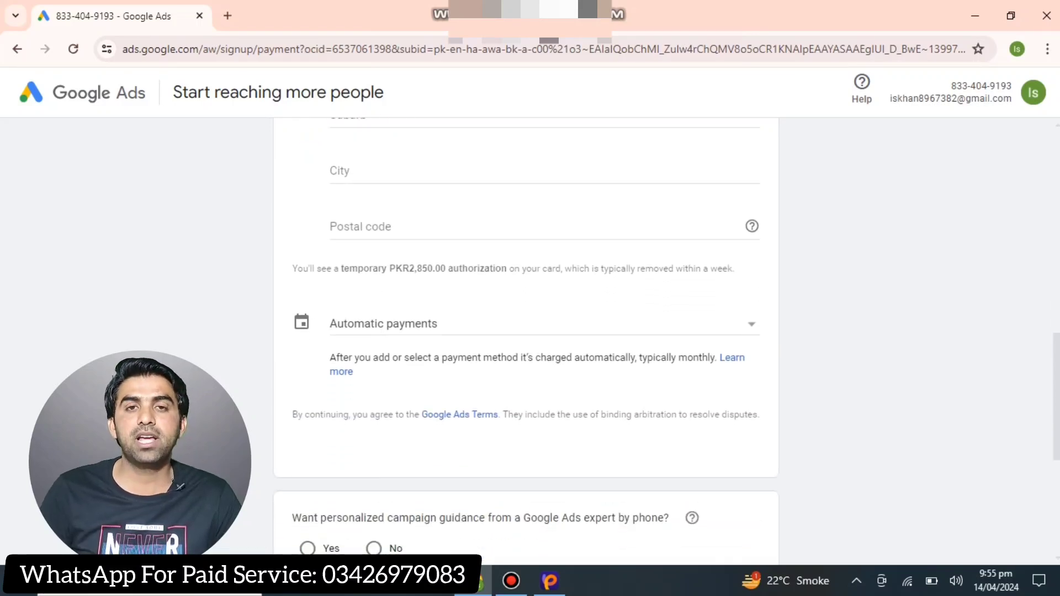
pyautogui.scroll(5, 530, 331)
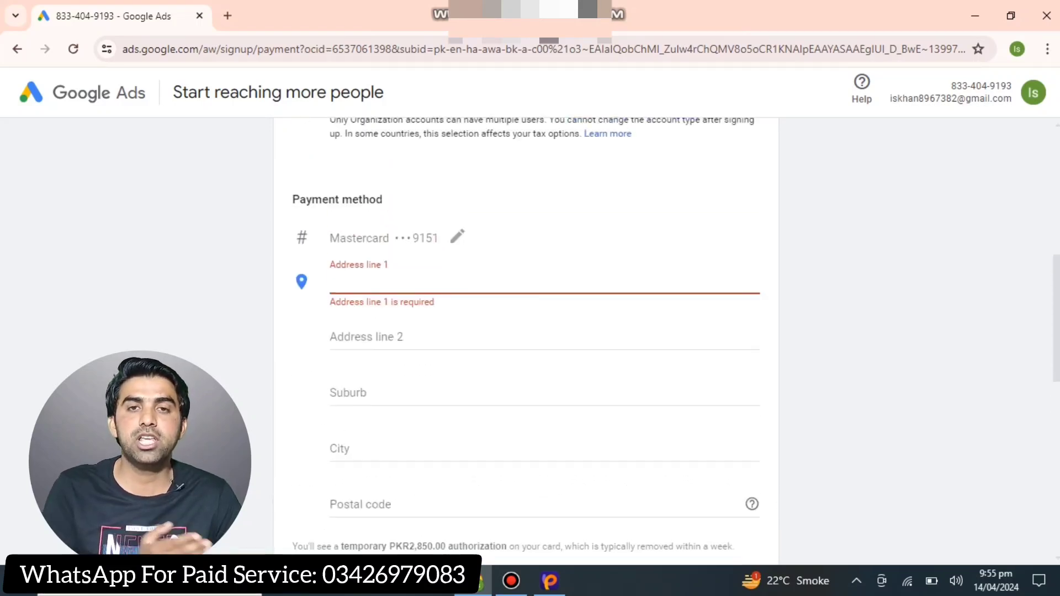
# - Switch the payment setting below the billing address to Manual payments and set the payment amount to PKR 600
pyautogui.scroll(-1, 530, 331)
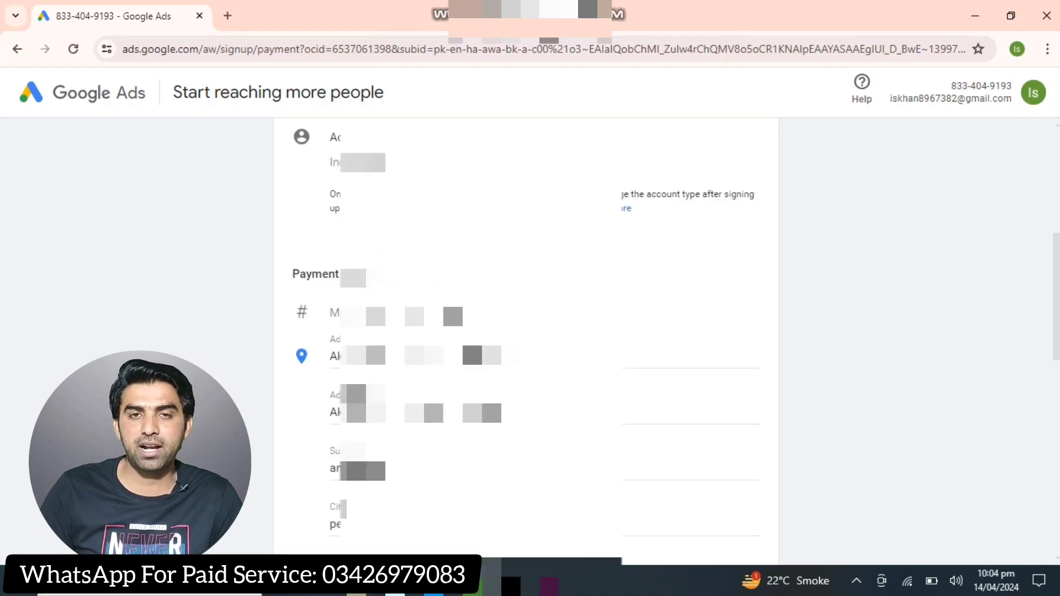
pyautogui.scroll(-3, 530, 331)
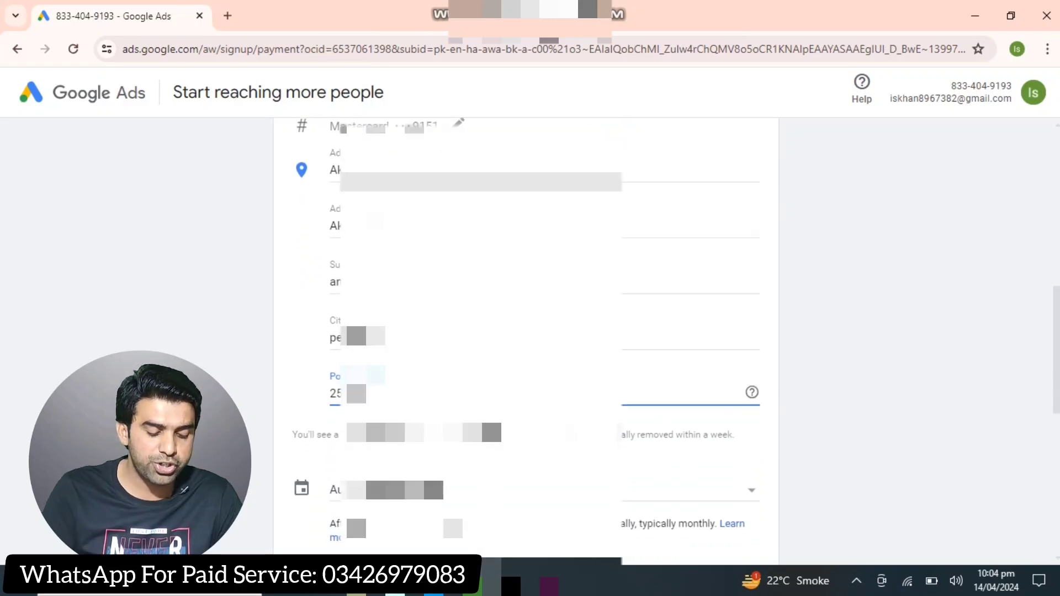
pyautogui.scroll(-5, 525, 331)
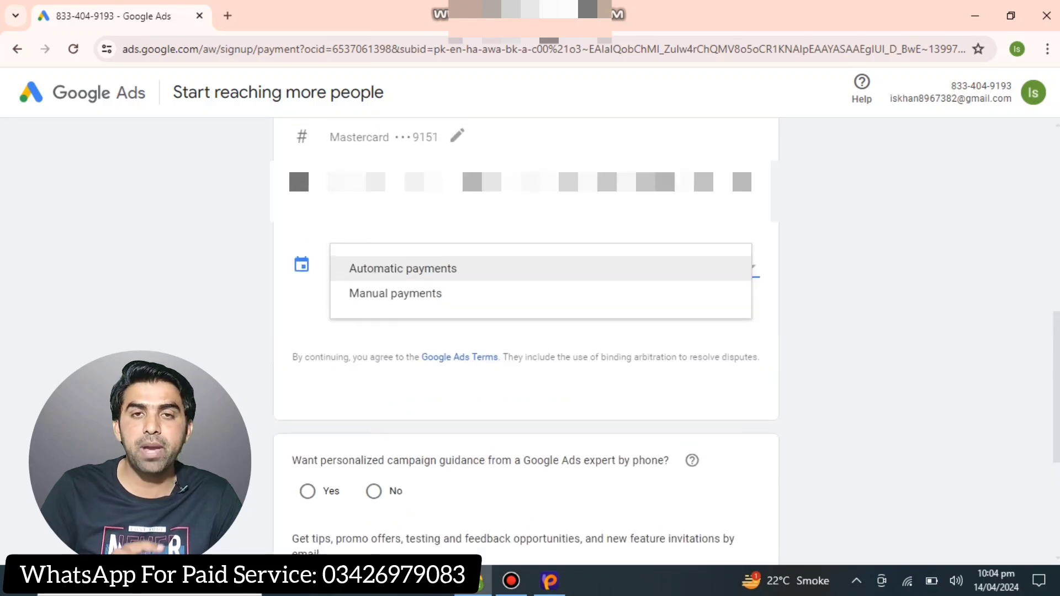
pyautogui.press('Escape')
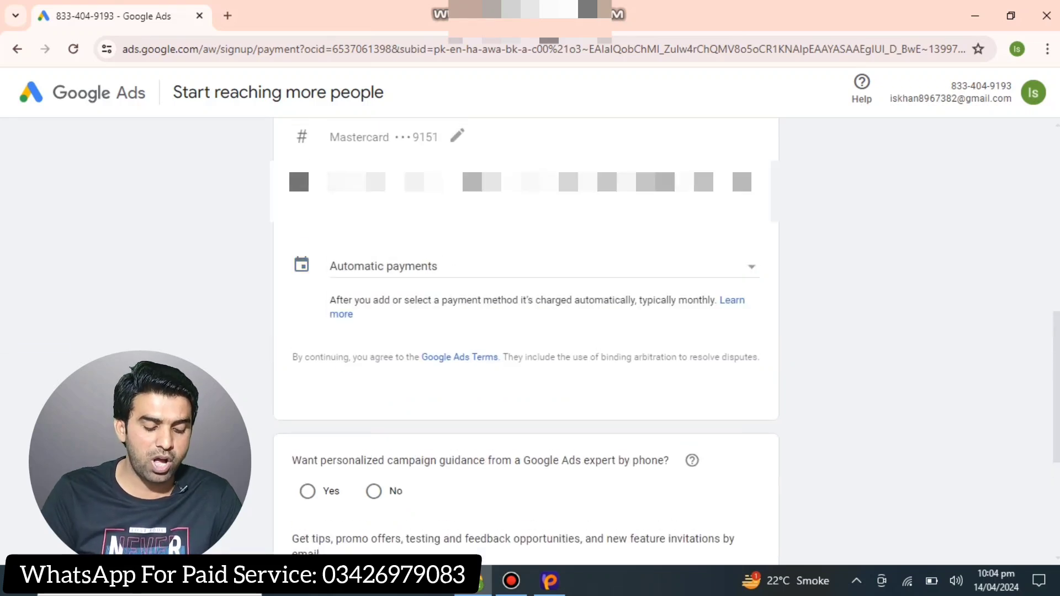
pyautogui.press('Return')
pyautogui.press('Down')
pyautogui.press('Return')
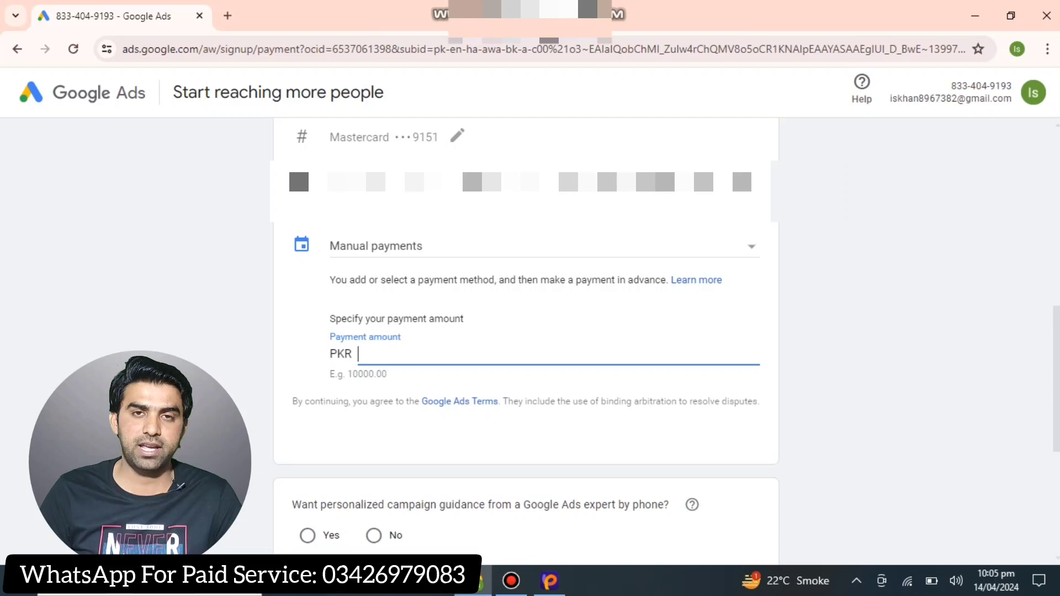
pyautogui.write('600')
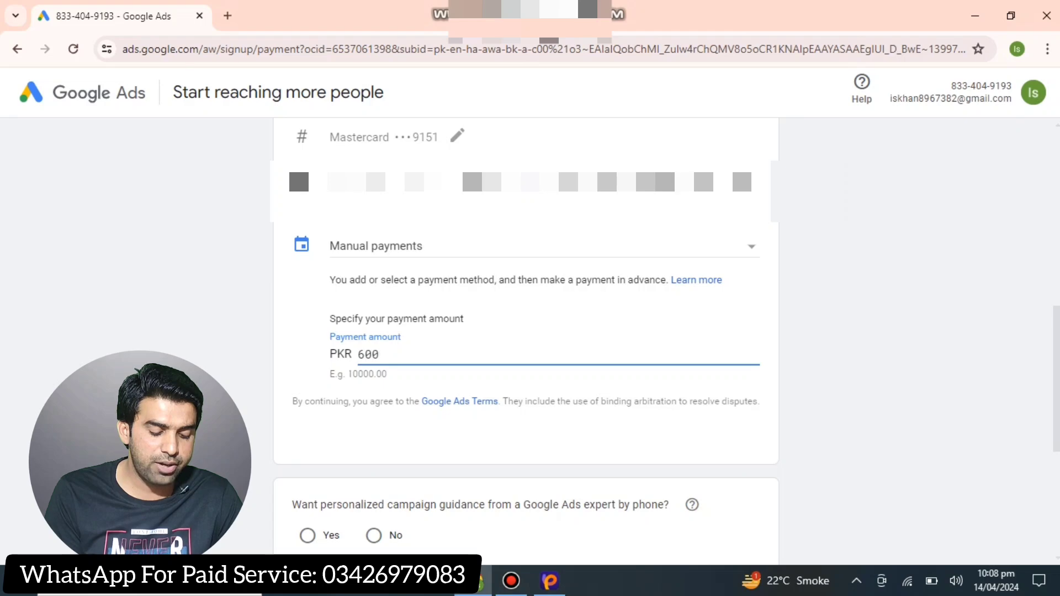
# - Decline both the phone campaign guidance and the email tips and promo offers, and submit the sign-up
pyautogui.scroll(-3, 526, 332)
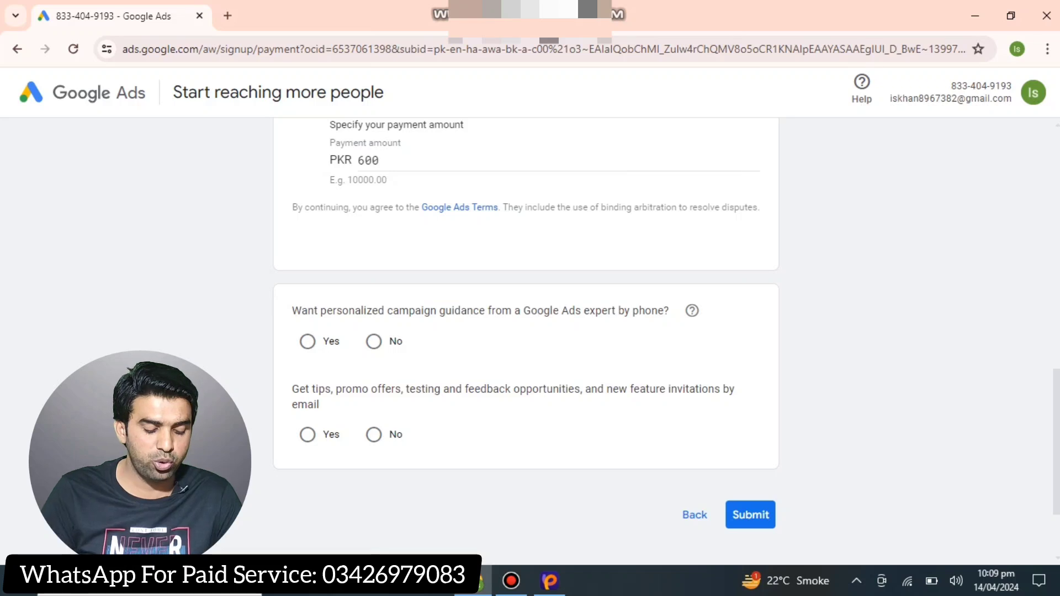
pyautogui.click(374, 341)
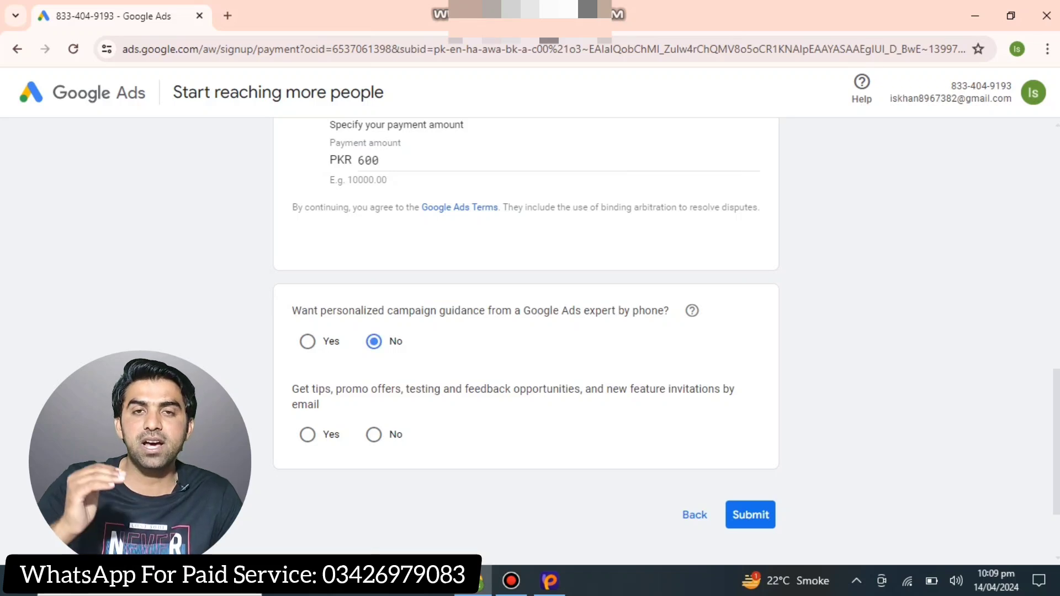
pyautogui.click(373, 435)
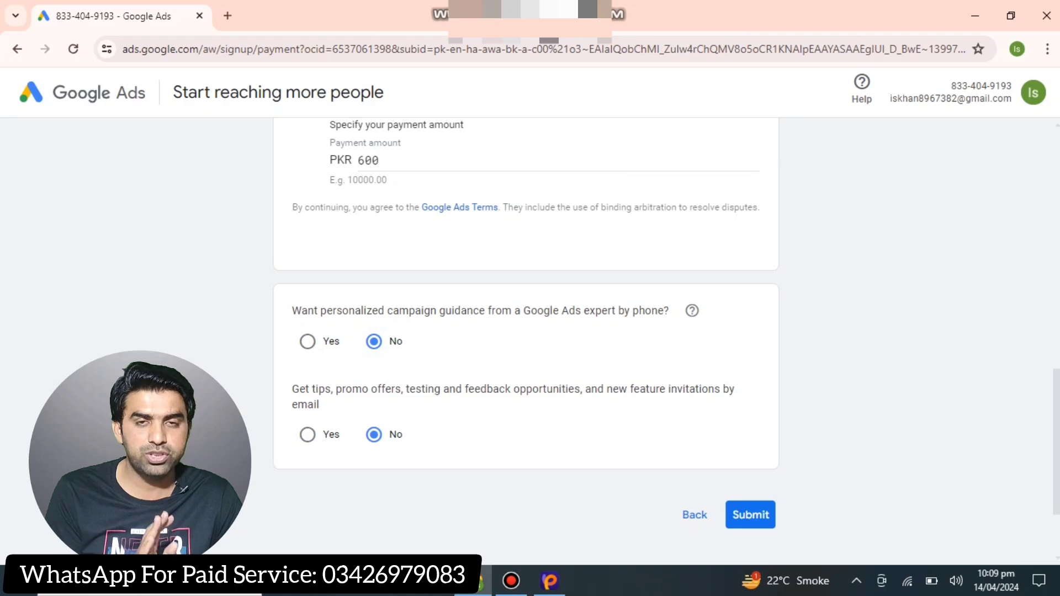
pyautogui.scroll(-2, 525, 340)
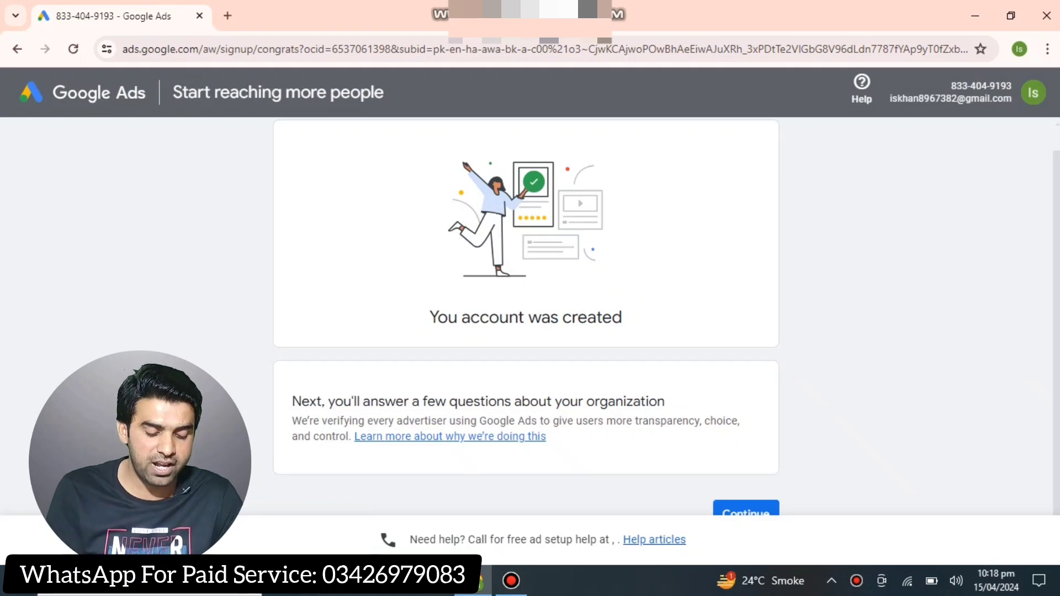
# - Continue to the business questions, answer that the organization is not an advertising agency and pays Google Ads directly, and save the answers
pyautogui.scroll(1, 526, 316)
pyautogui.scroll(-1, 526, 316)
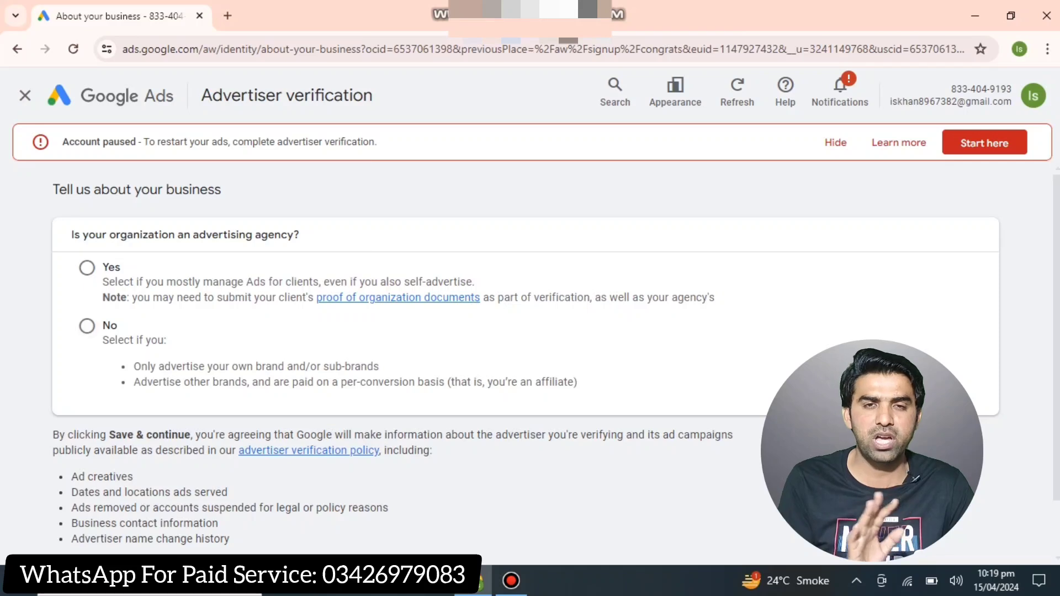
pyautogui.click(87, 326)
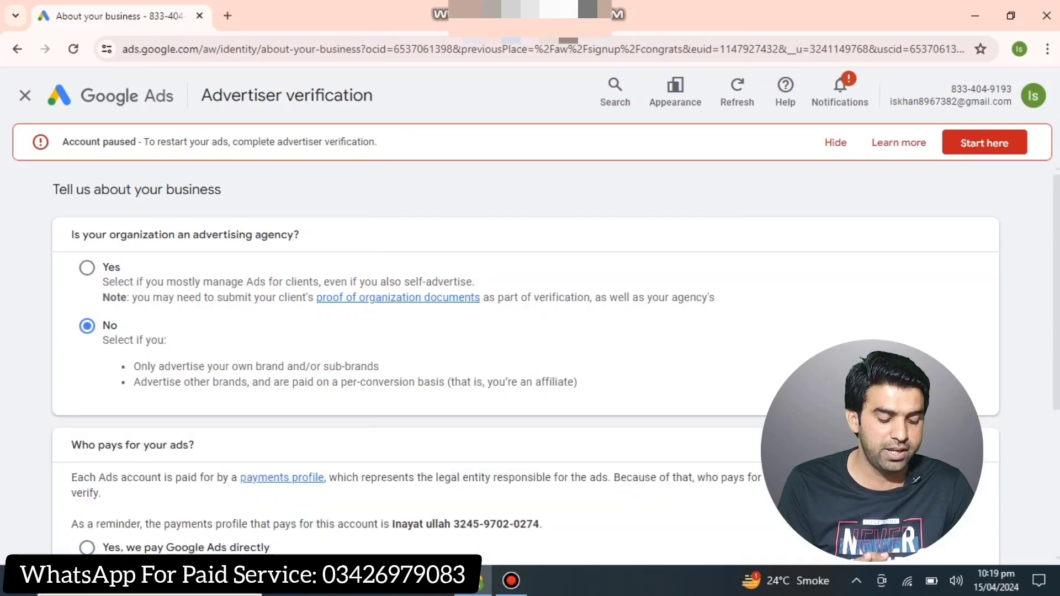
pyautogui.scroll(-2, 524, 358)
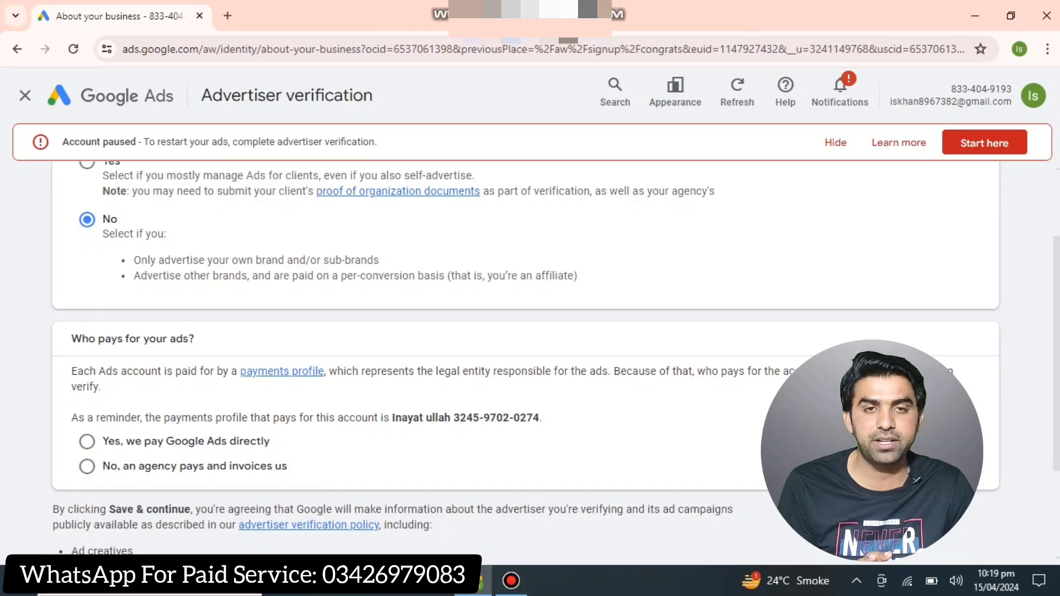
pyautogui.click(87, 441)
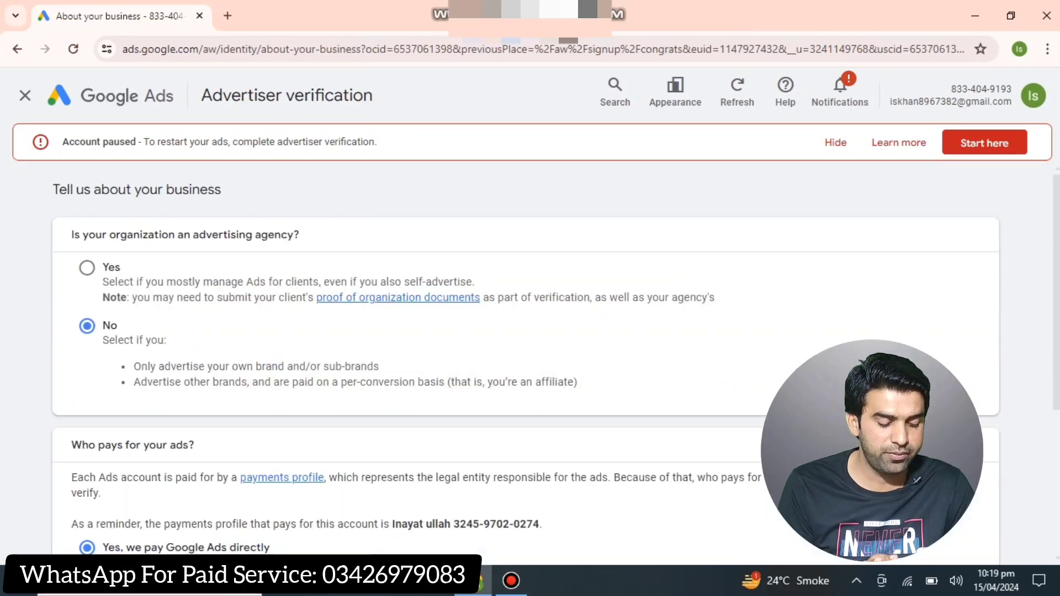
pyautogui.scroll(-4, 530, 364)
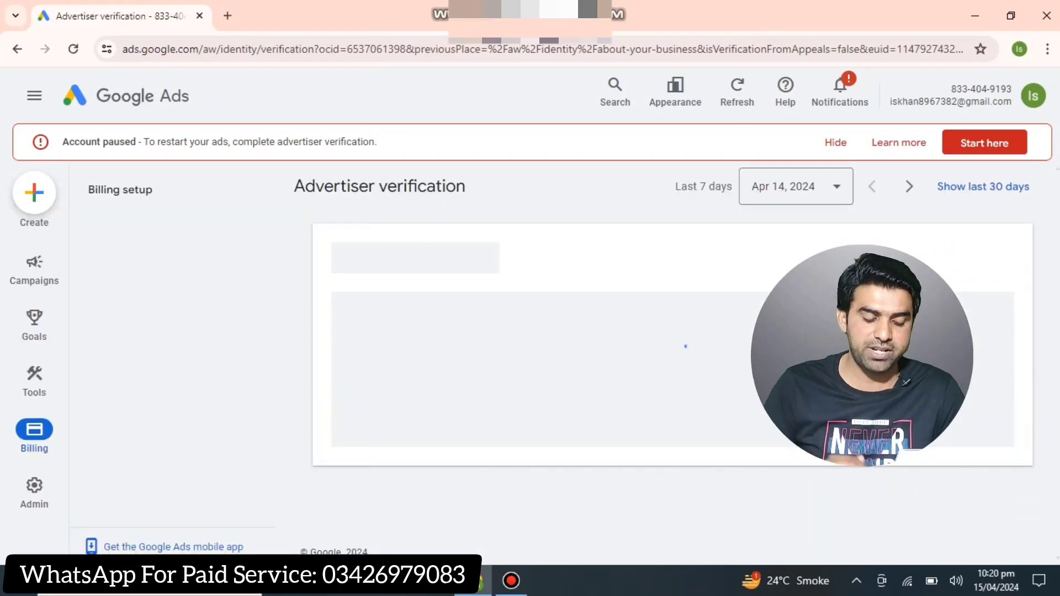
# - Start the Verify your identity task from the advertiser verification status and proceed past the requirements to the personal identity form
pyautogui.scroll(-2, 672, 364)
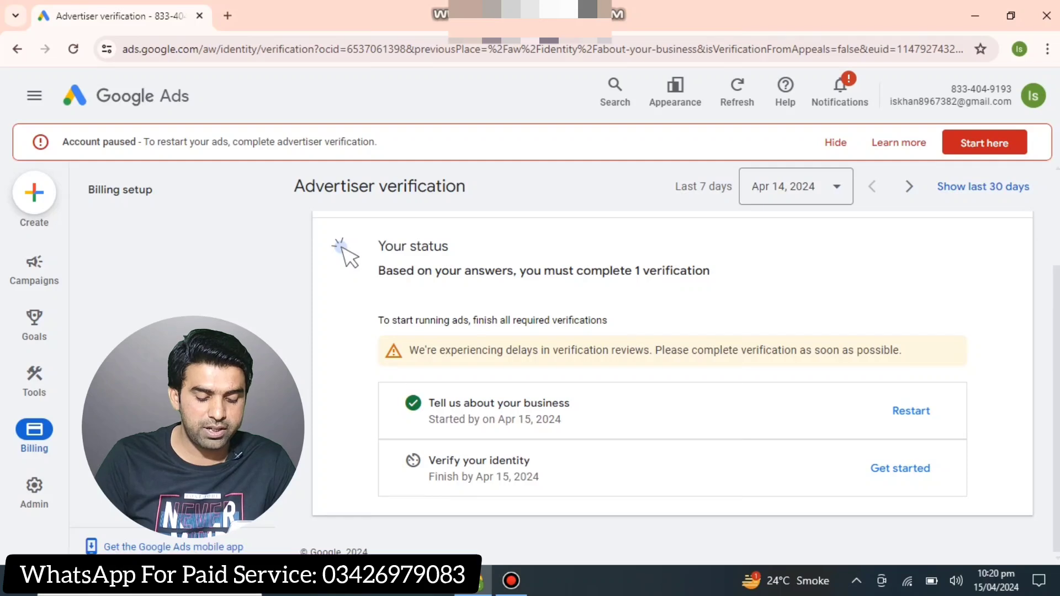
pyautogui.click(900, 468)
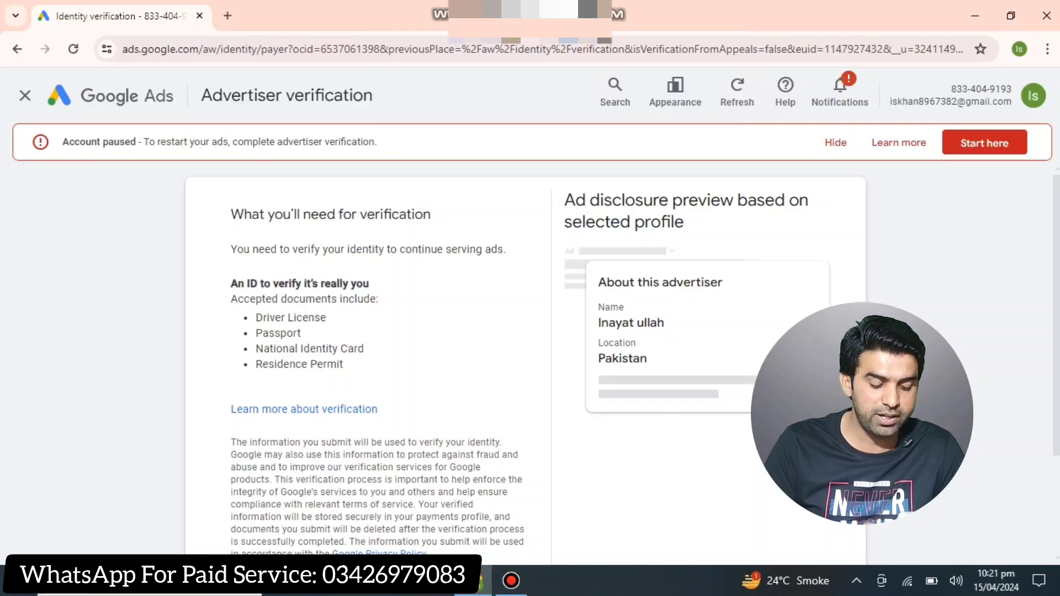
pyautogui.scroll(-1, 525, 359)
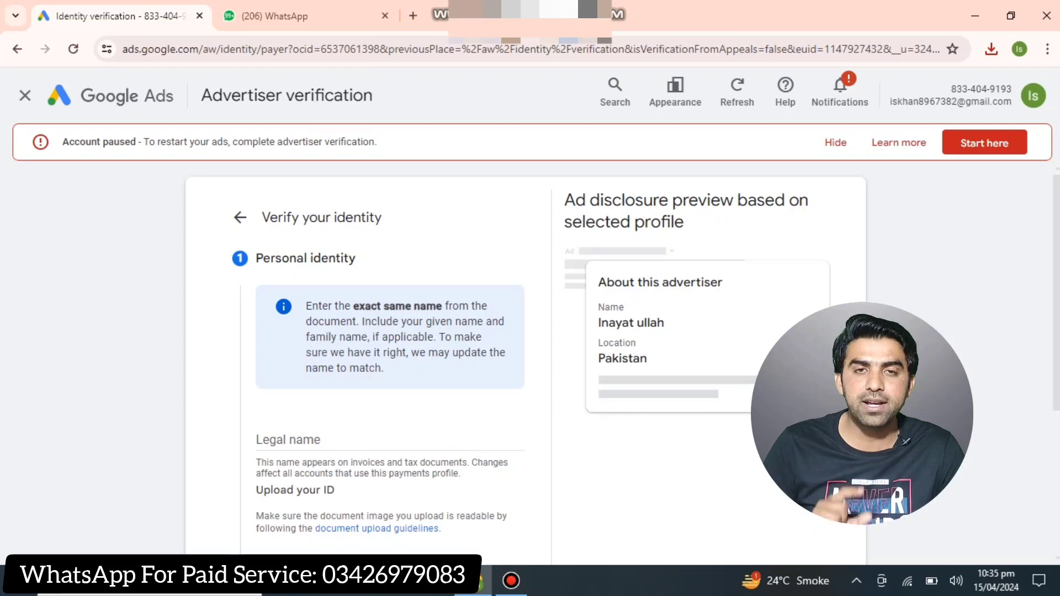
# - Enter the advertiser's legal name and select National Identity Card as the ID type in the personal identity form
pyautogui.scroll(-3, 524, 359)
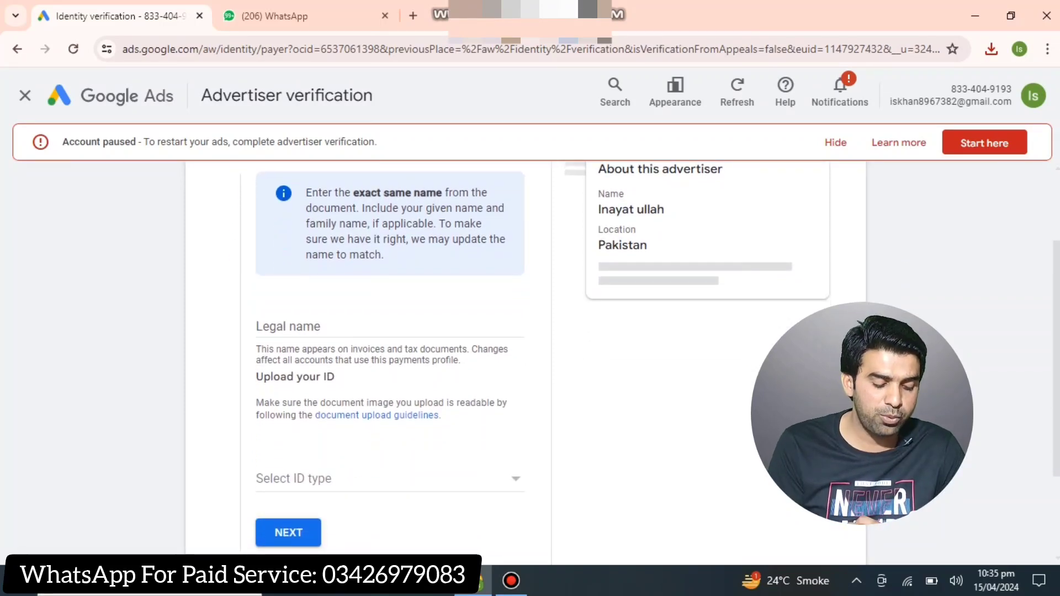
pyautogui.click(287, 326)
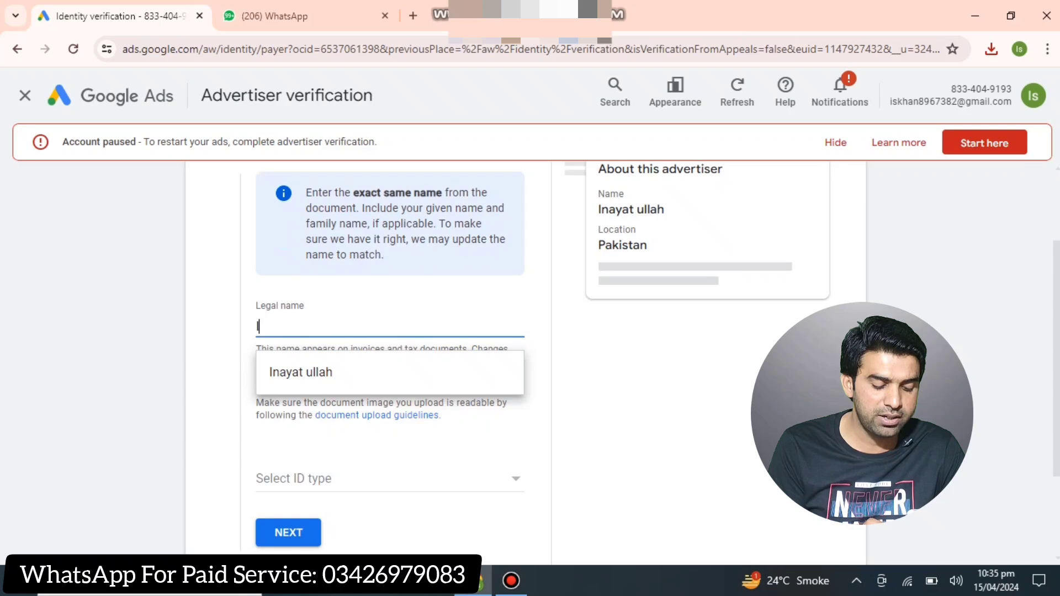
pyautogui.click(289, 373)
pyautogui.click(389, 479)
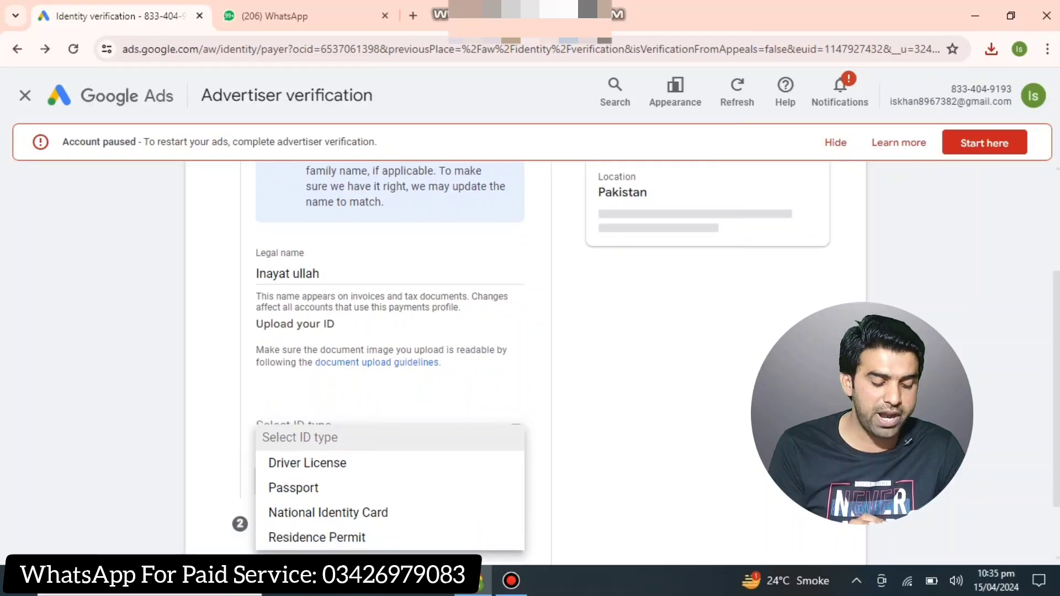
pyautogui.press('Down')
pyautogui.press('Down')
pyautogui.press('Down')
pyautogui.press('Down')
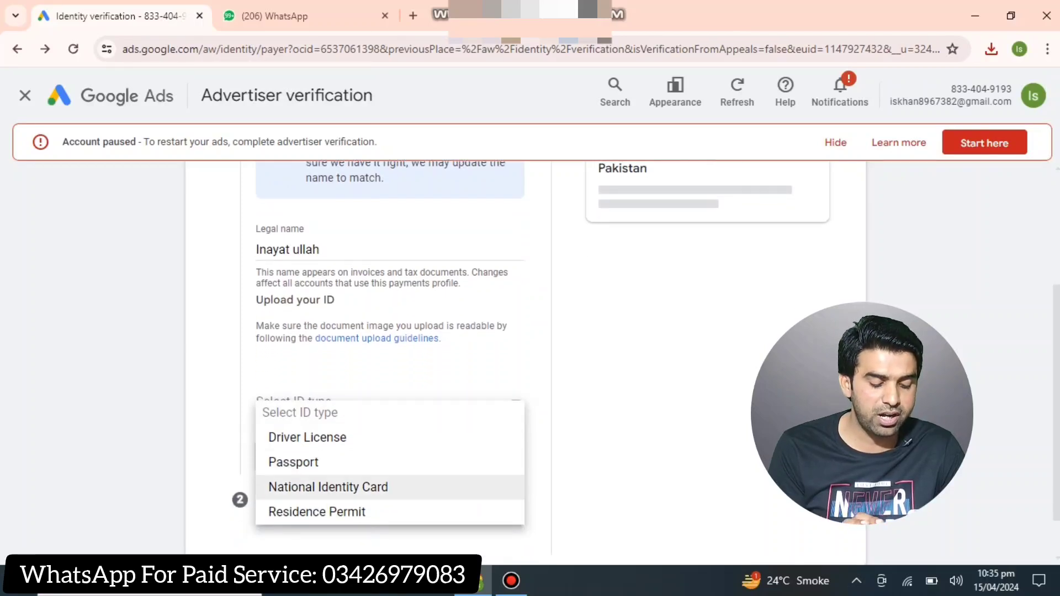
pyautogui.press('Up')
pyautogui.press('Return')
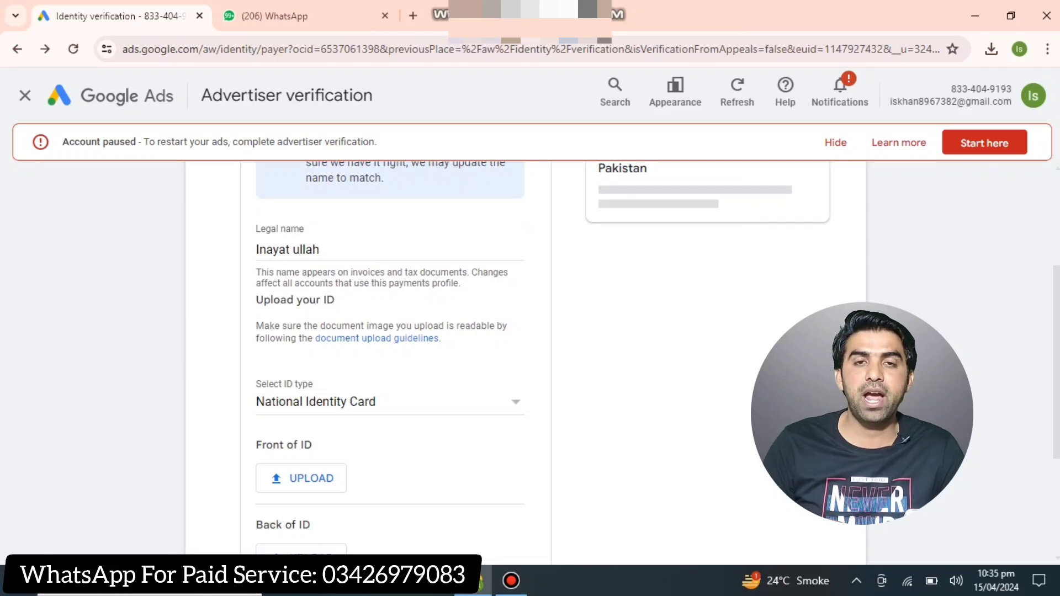
# - Upload the WhatsApp images from the Downloads folder as the front and back of the ID, and continue to the address section
pyautogui.scroll(-1, 386, 359)
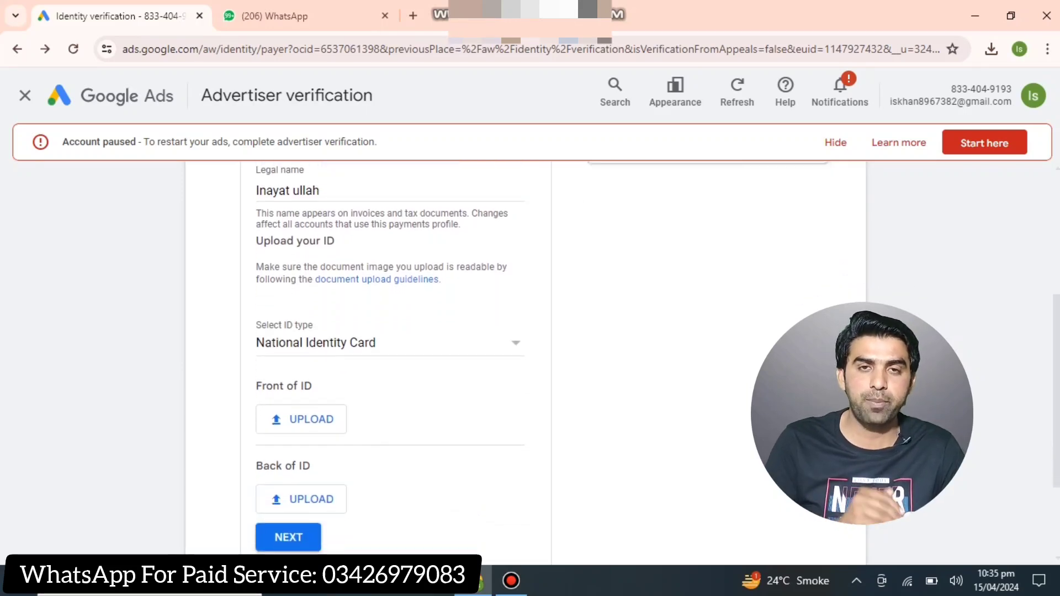
pyautogui.click(301, 419)
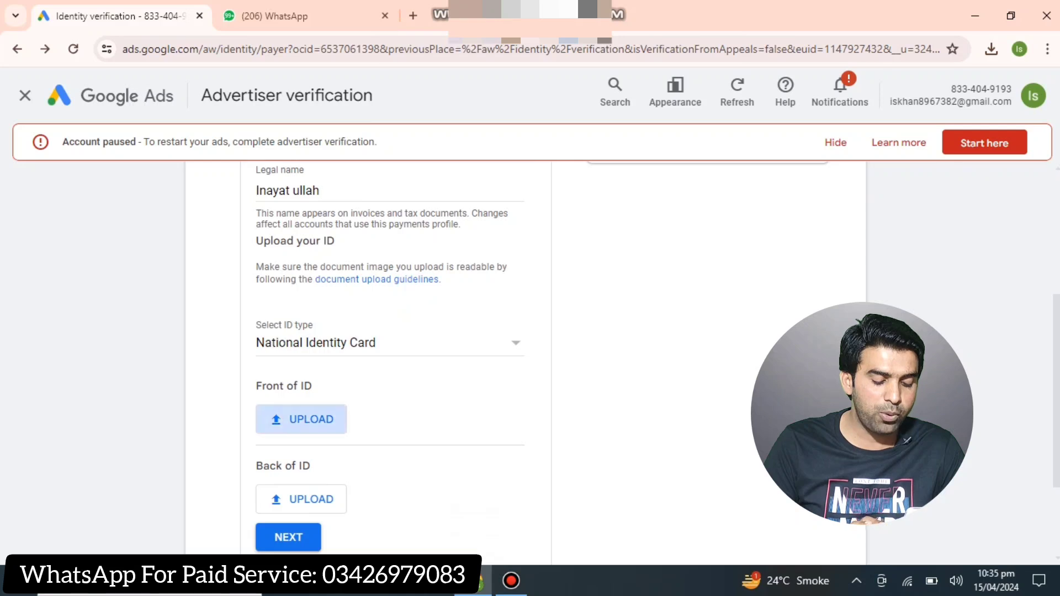
pyautogui.press('Return')
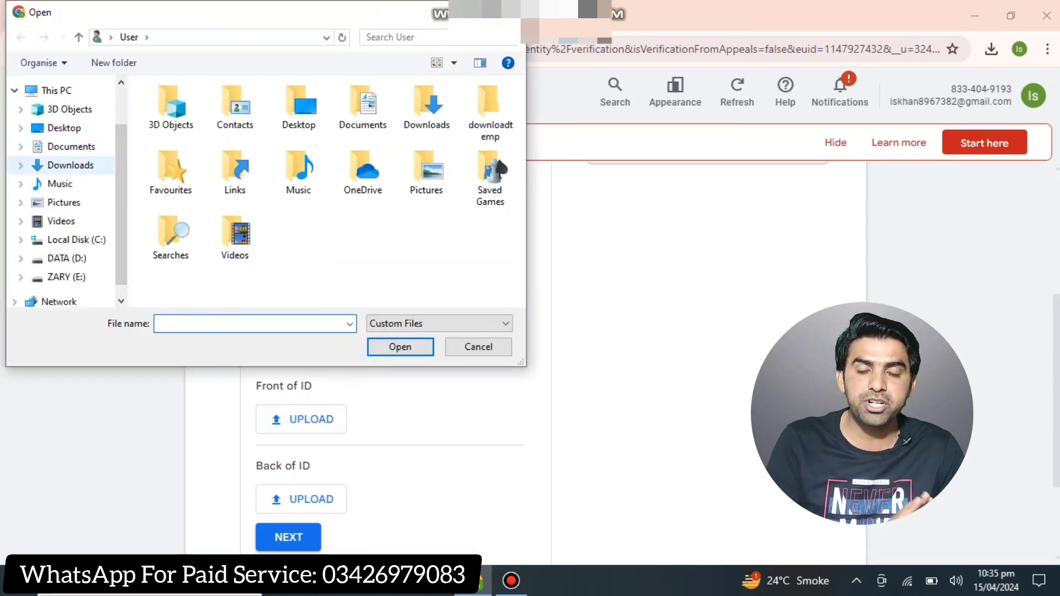
pyautogui.click(70, 165)
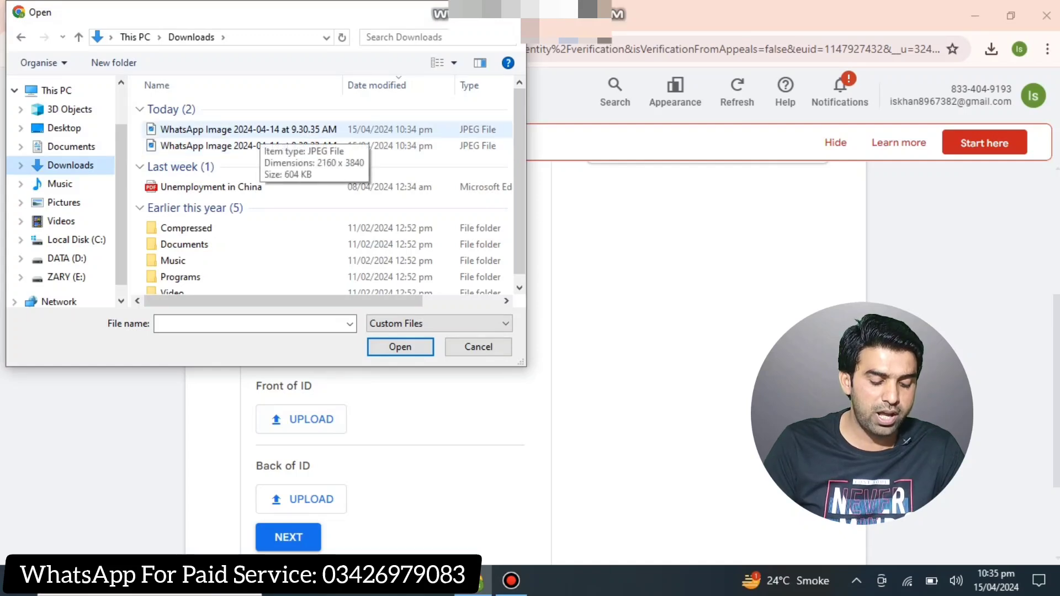
pyautogui.doubleClick(249, 130)
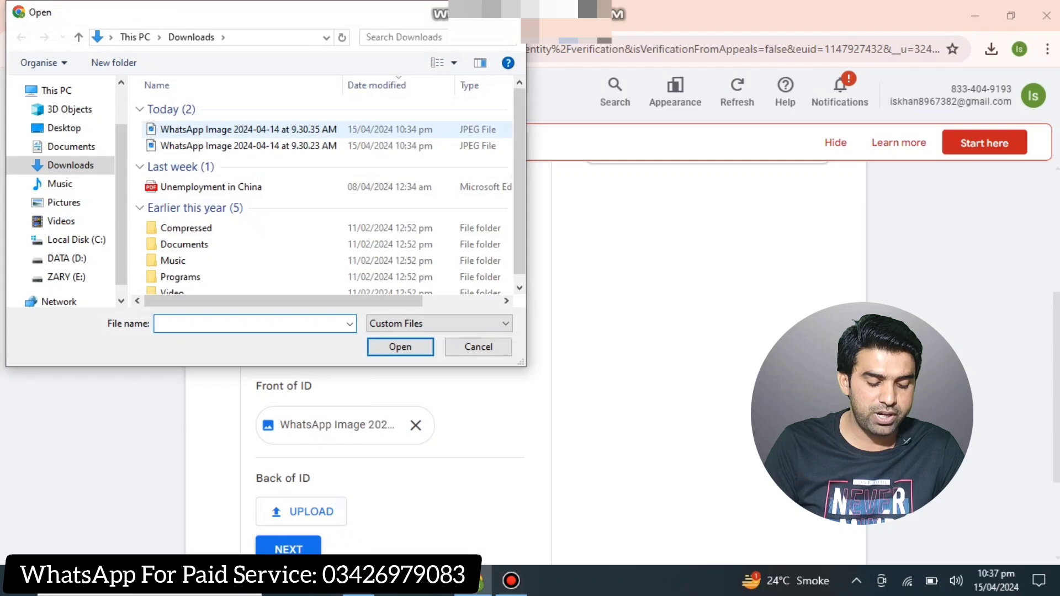
pyautogui.doubleClick(250, 130)
pyautogui.scroll(-3, 368, 353)
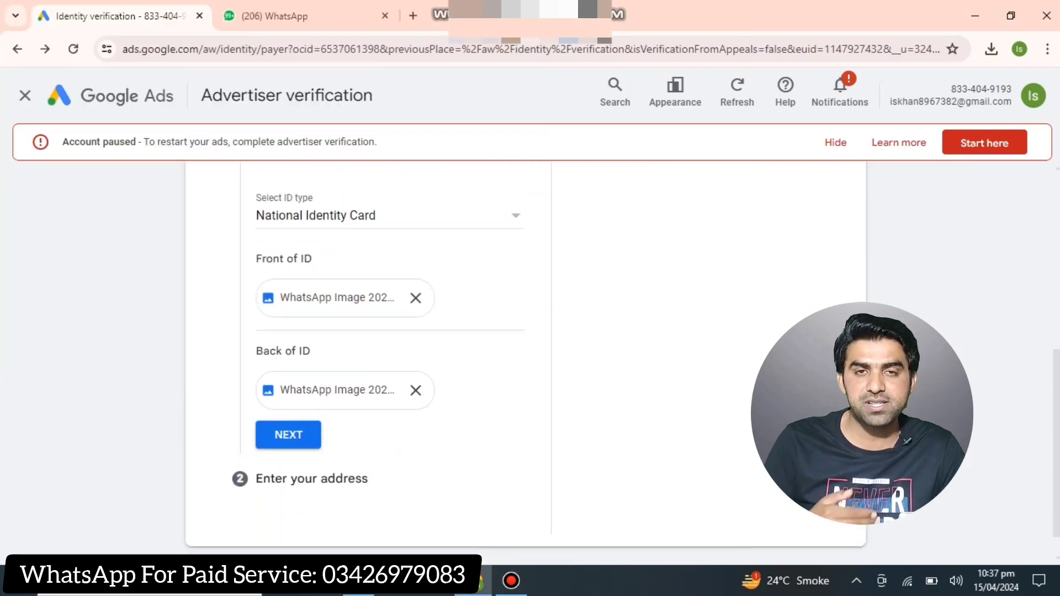
pyautogui.scroll(-1, 386, 354)
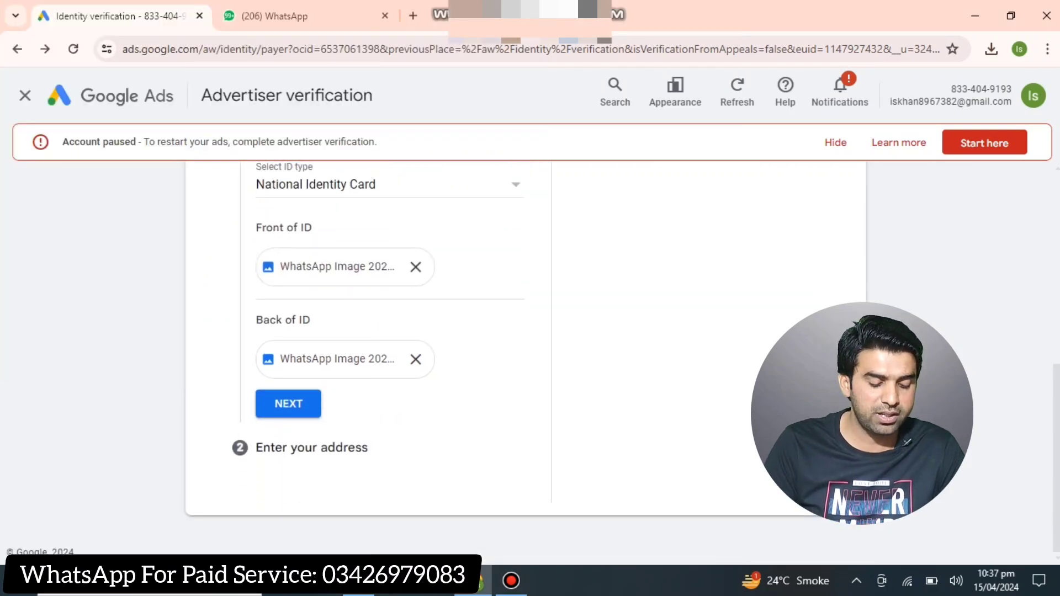
pyautogui.click(288, 403)
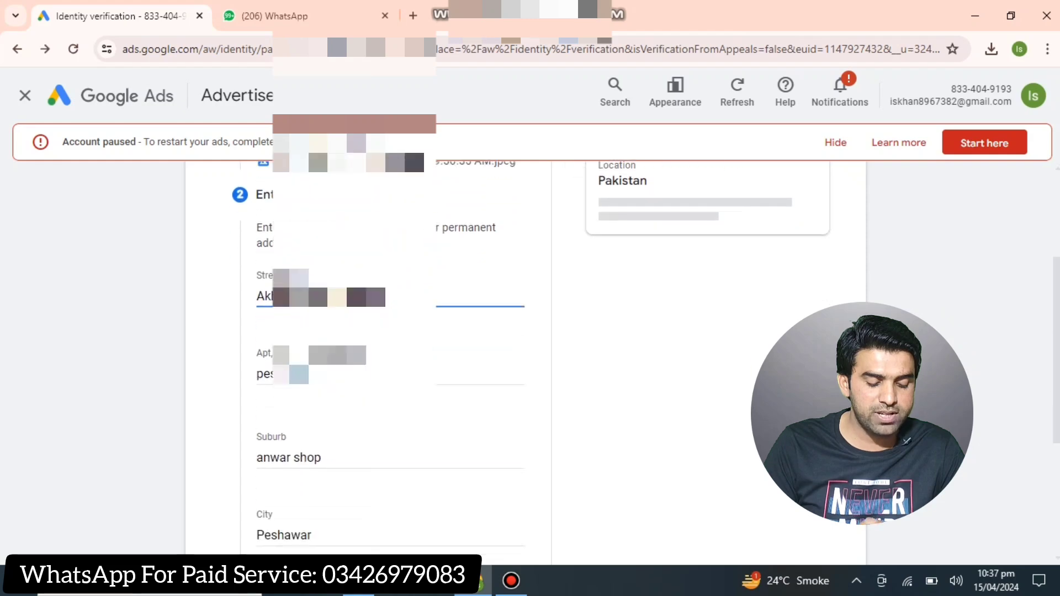
# - Check the street, suburb, city, postal code and country of the permanent address, and submit the identity verification
pyautogui.scroll(-3, 386, 353)
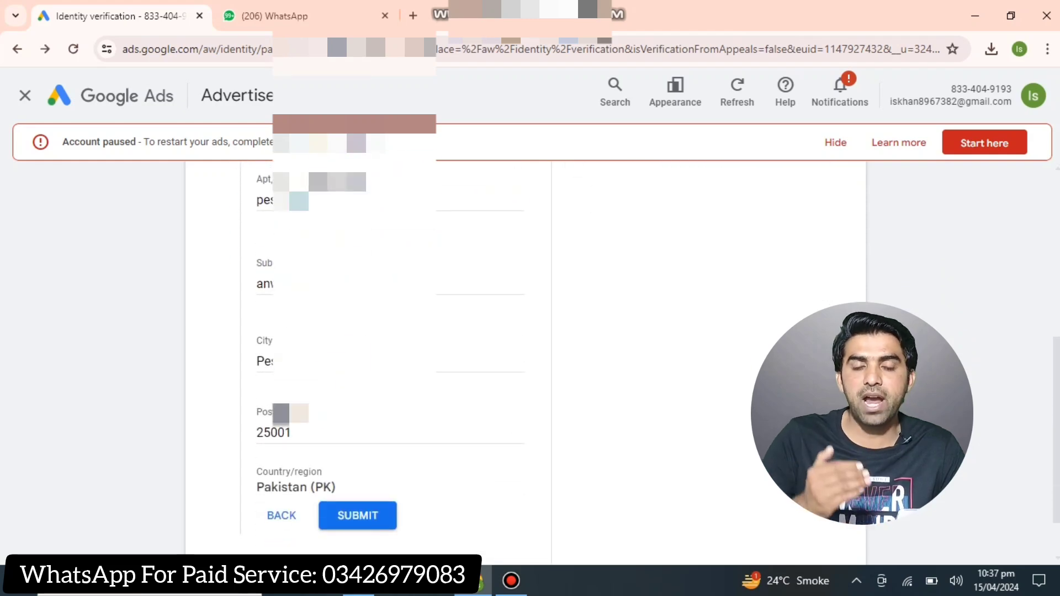
pyautogui.scroll(-1, 387, 353)
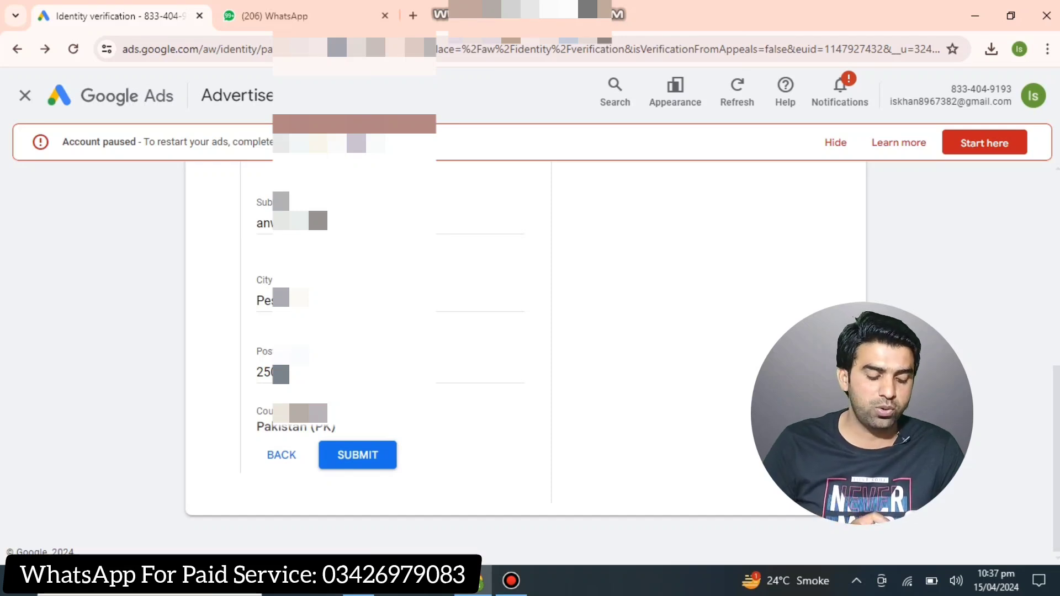
pyautogui.scroll(4, 525, 359)
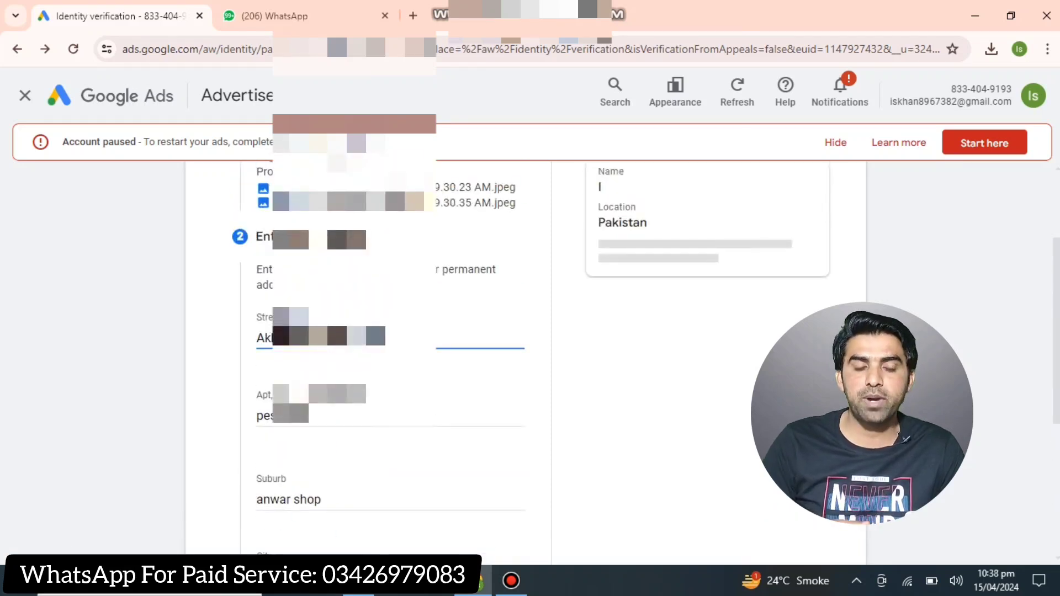
pyautogui.scroll(-1, 525, 359)
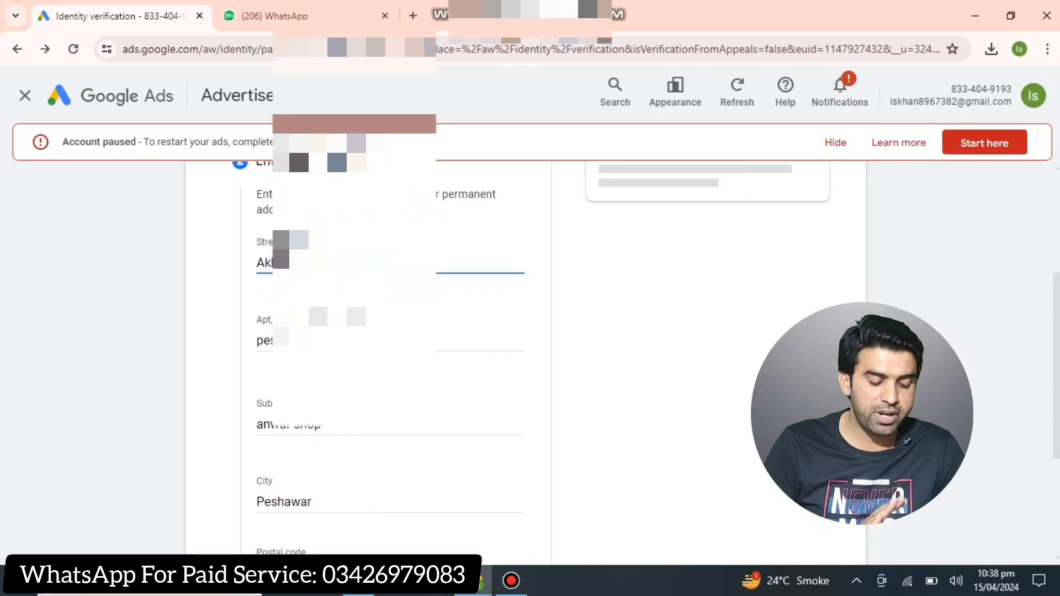
pyautogui.scroll(-3, 526, 359)
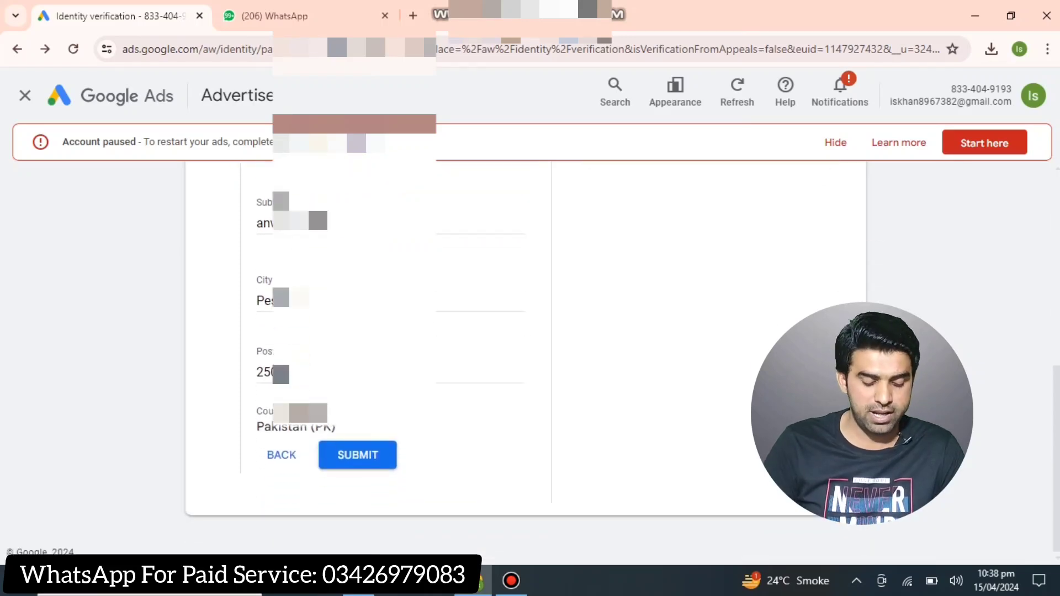
pyautogui.click(357, 455)
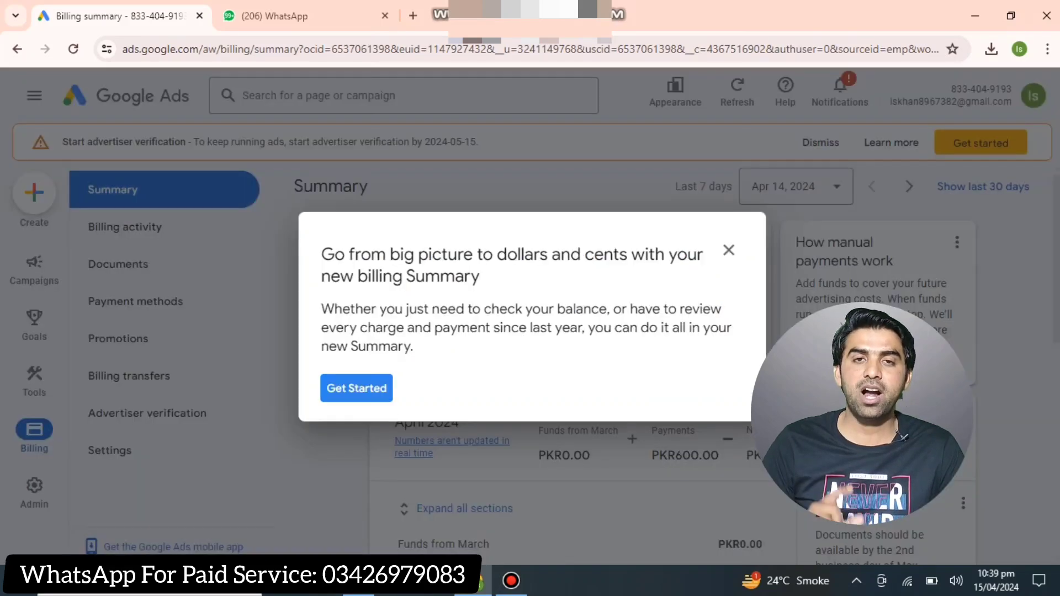
# - Start the introductory tour of the new billing Summary and advance past its first tip about available funds
pyautogui.press('Return')
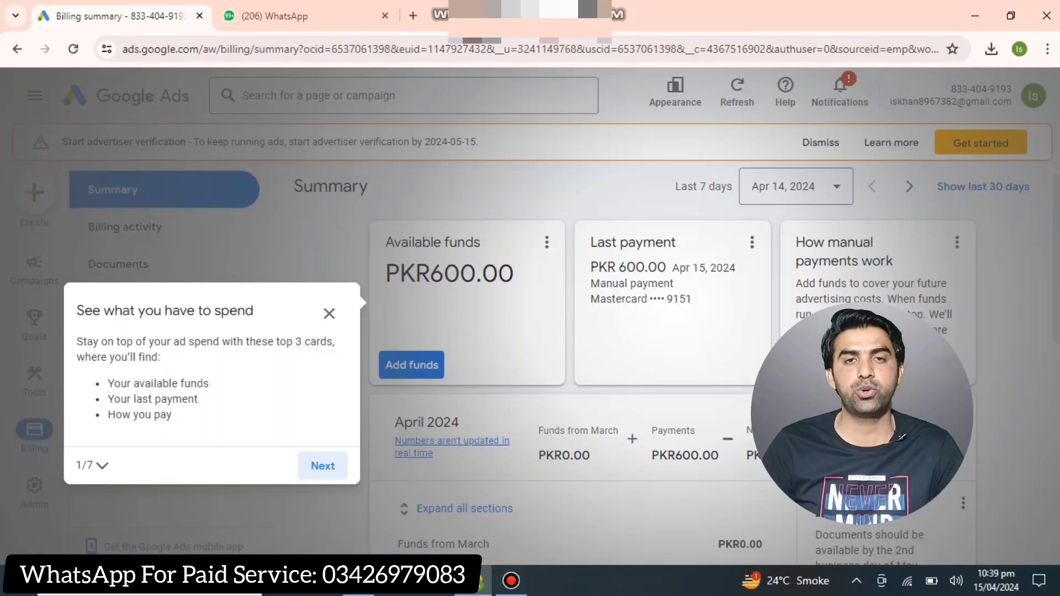
pyautogui.click(323, 465)
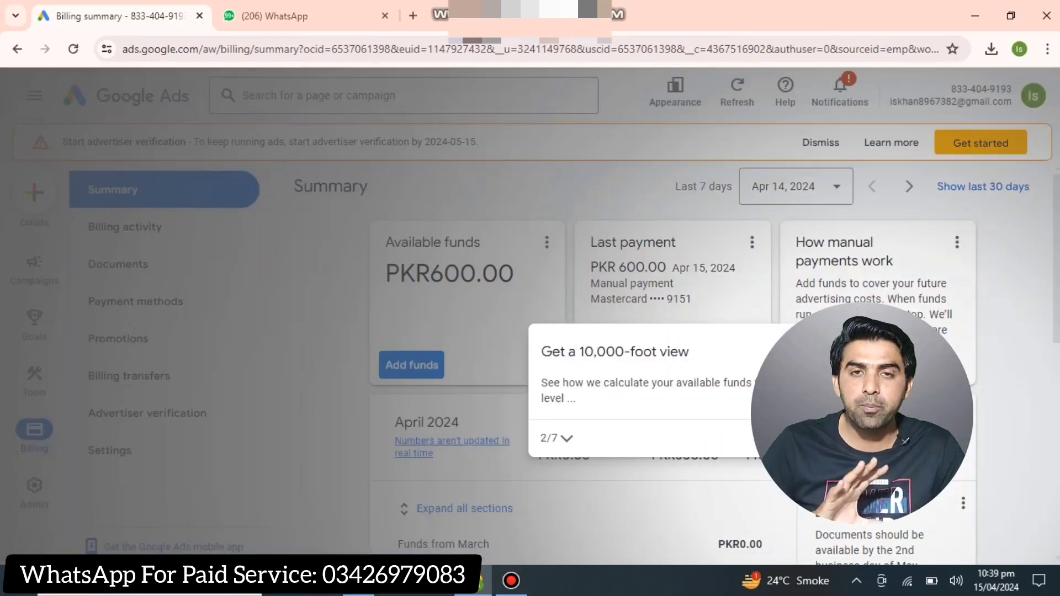